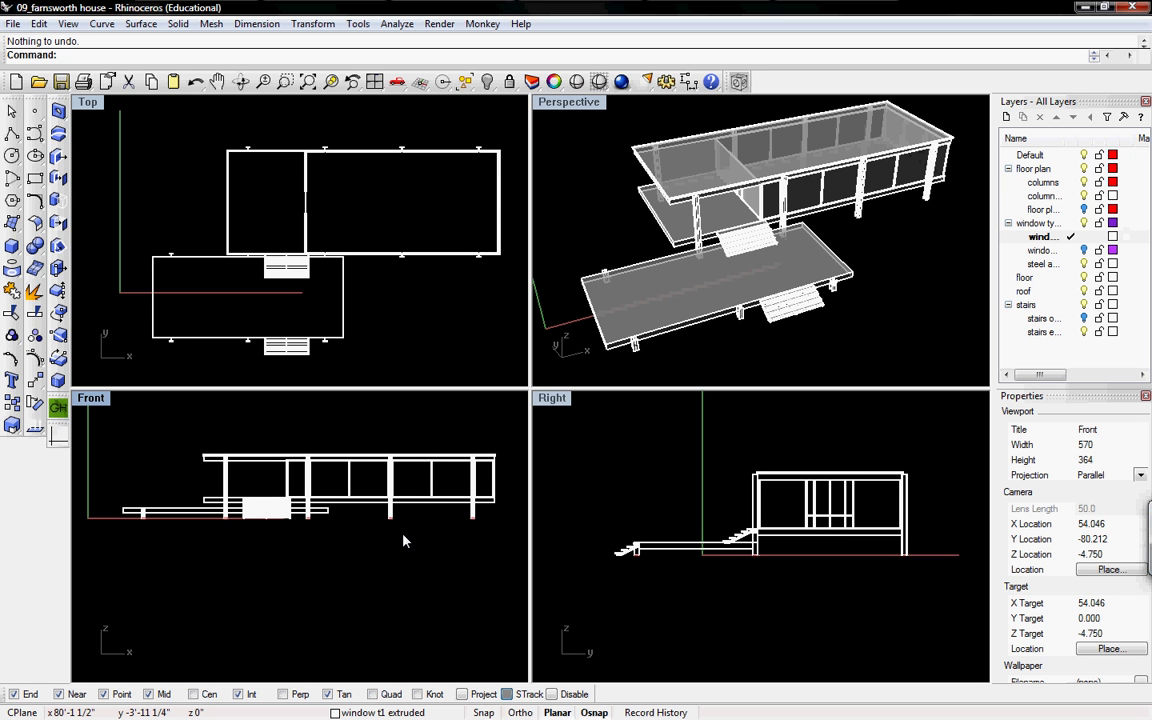
{"action": "right_click_drag", "start_coordinate": [470, 551], "coordinate": [451, 565]}
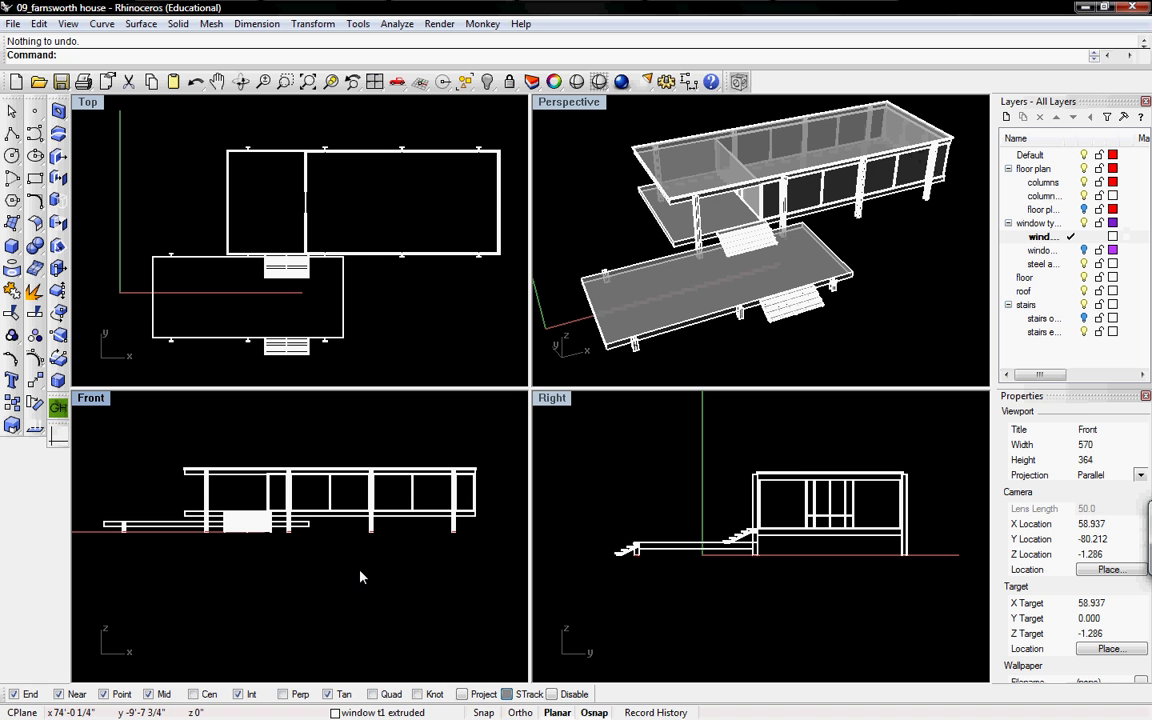
{"action": "key", "text": "ctrl+shift+s"}
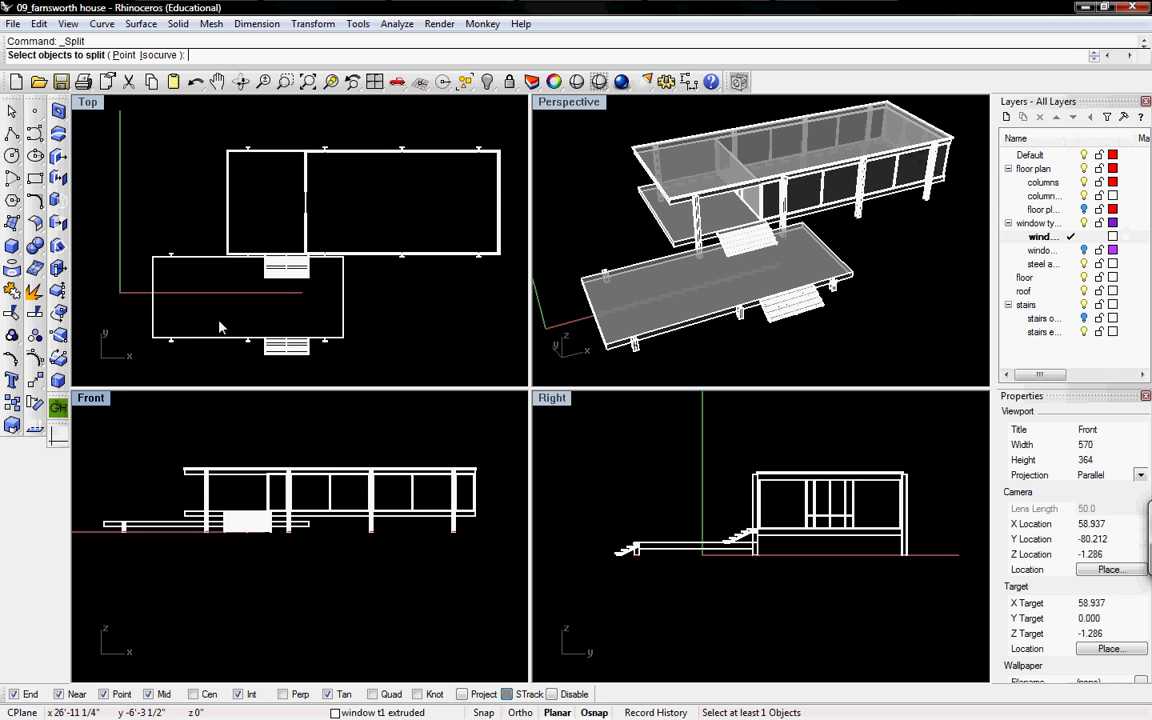
{"action": "key", "text": "Escape"}
{"action": "left_click", "coordinate": [13, 24]}
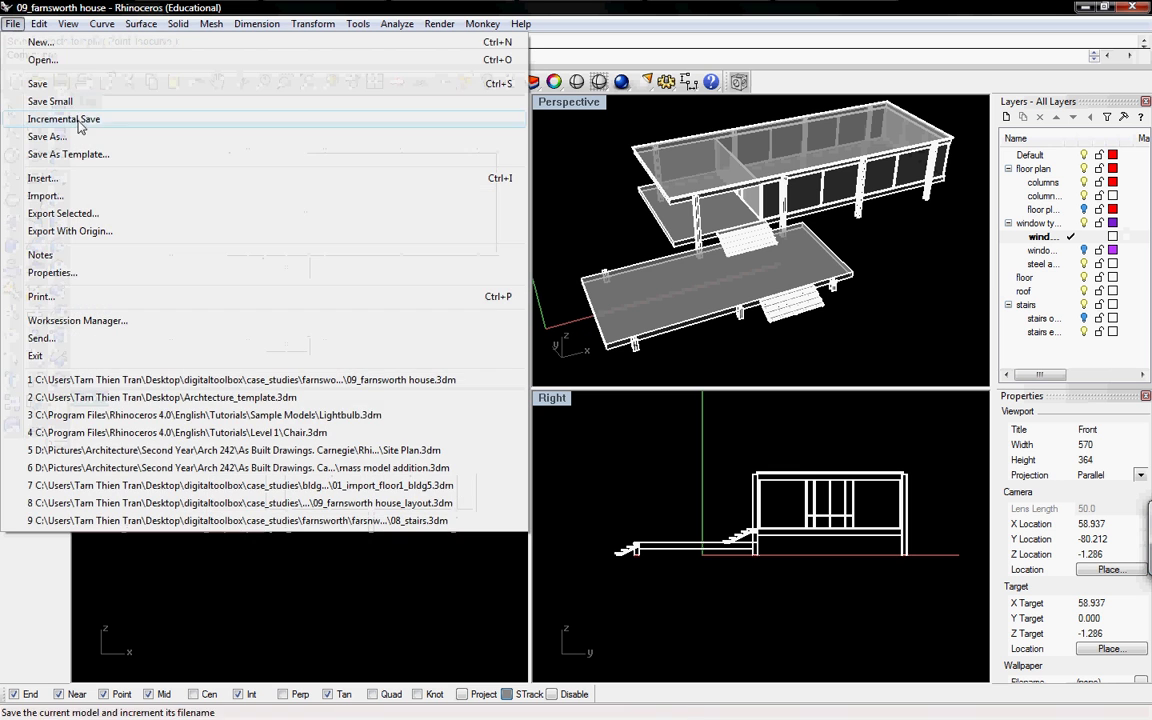
{"action": "left_click", "coordinate": [75, 152]}
{"action": "key", "text": "Escape"}
Save the model as a new file named "09_farnsworth house_dwgs".
{"action": "left_click", "coordinate": [13, 24]}
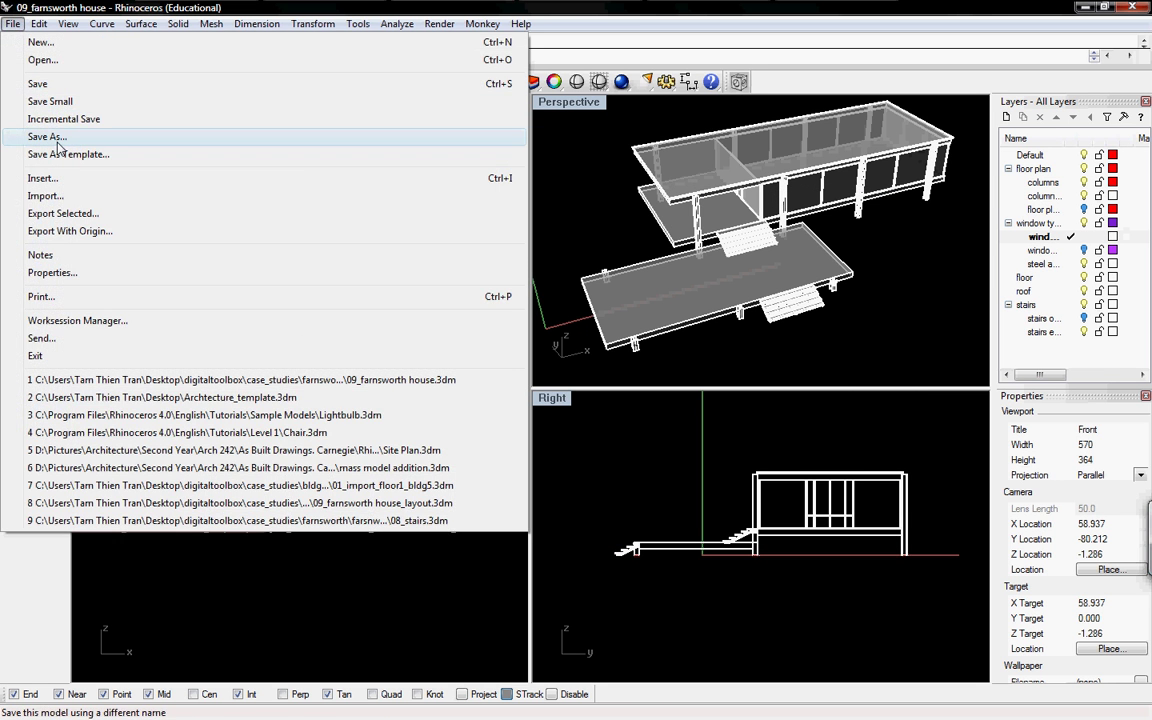
{"action": "left_click", "coordinate": [47, 136]}
{"action": "left_click", "coordinate": [516, 486]}
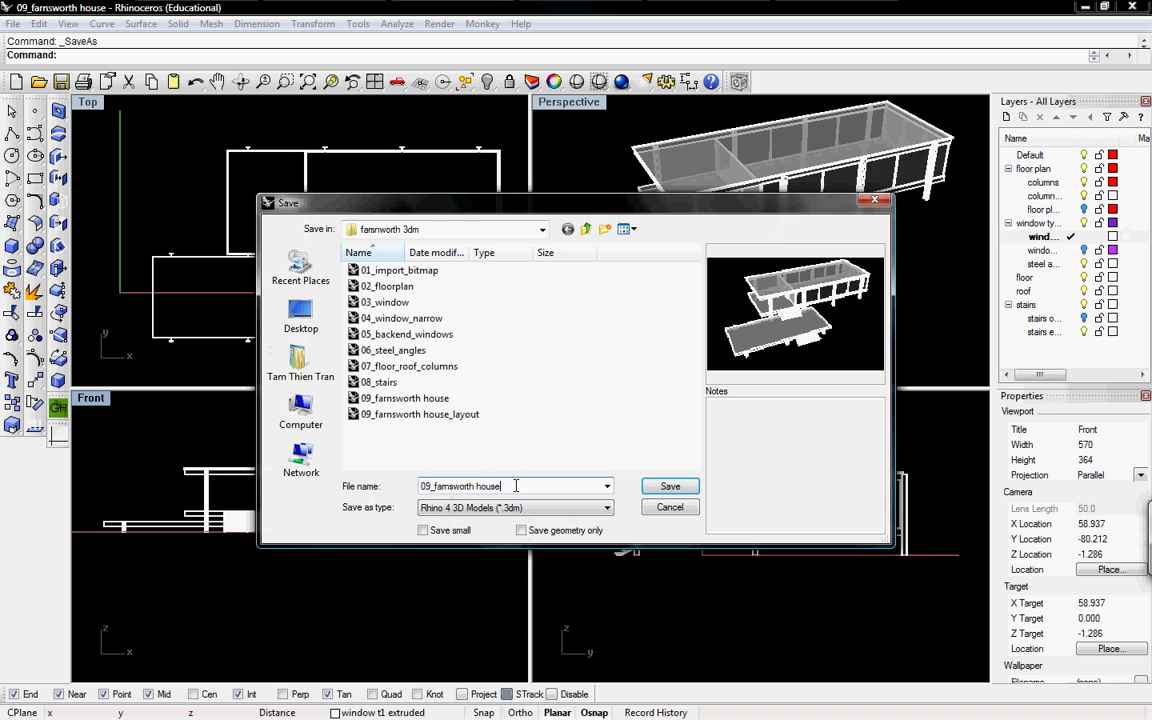
{"action": "left_click", "coordinate": [563, 491]}
{"action": "key", "text": "BackSpace"}
{"action": "type", "text": "_dwgs"}
{"action": "key", "text": "Return"}
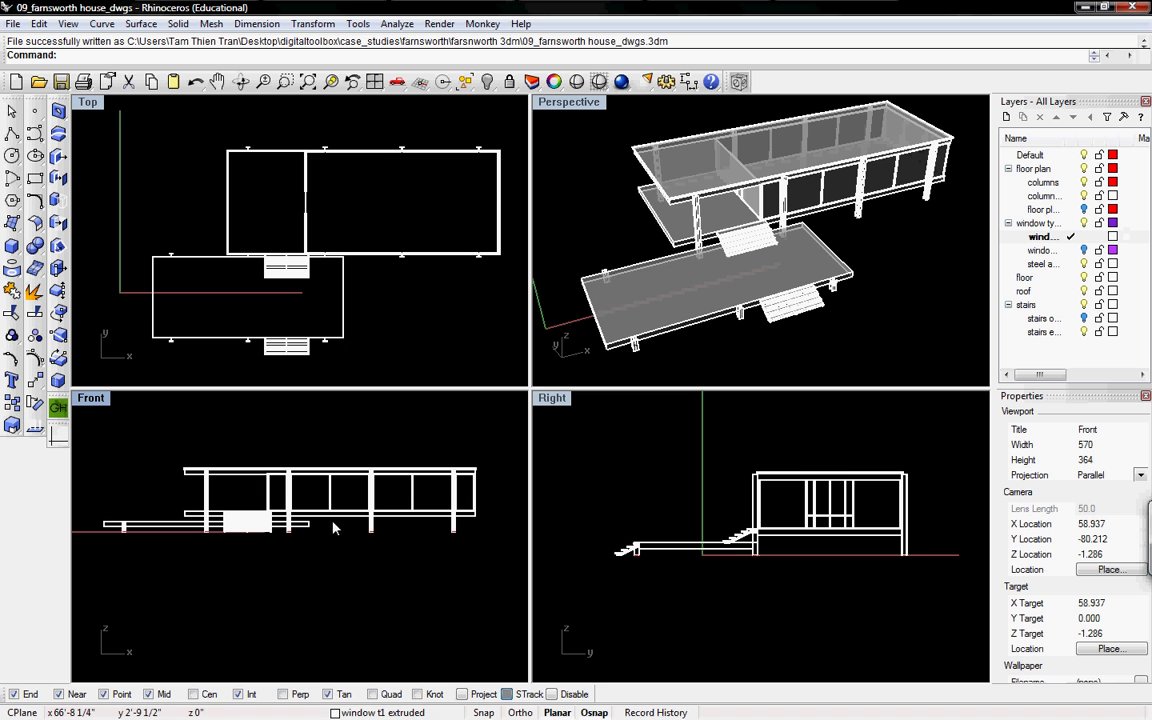
In the Front view, draw a polyline rising 4' from floor level beyond the house's right end, continuing horizontally about 96'-5" across the whole house.
{"action": "left_click", "coordinate": [13, 132]}
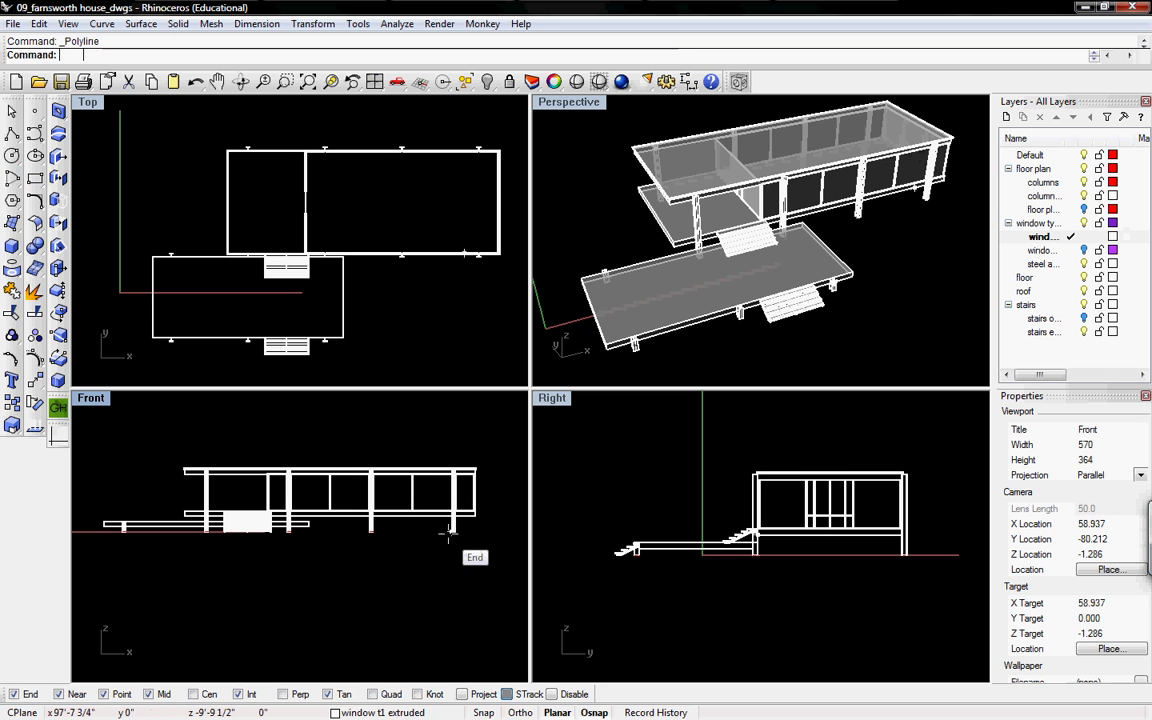
{"action": "scroll", "coordinate": [400, 520], "scroll_direction": "up", "scroll_amount": 5}
{"action": "scroll", "coordinate": [403, 531], "scroll_direction": "up", "scroll_amount": 3}
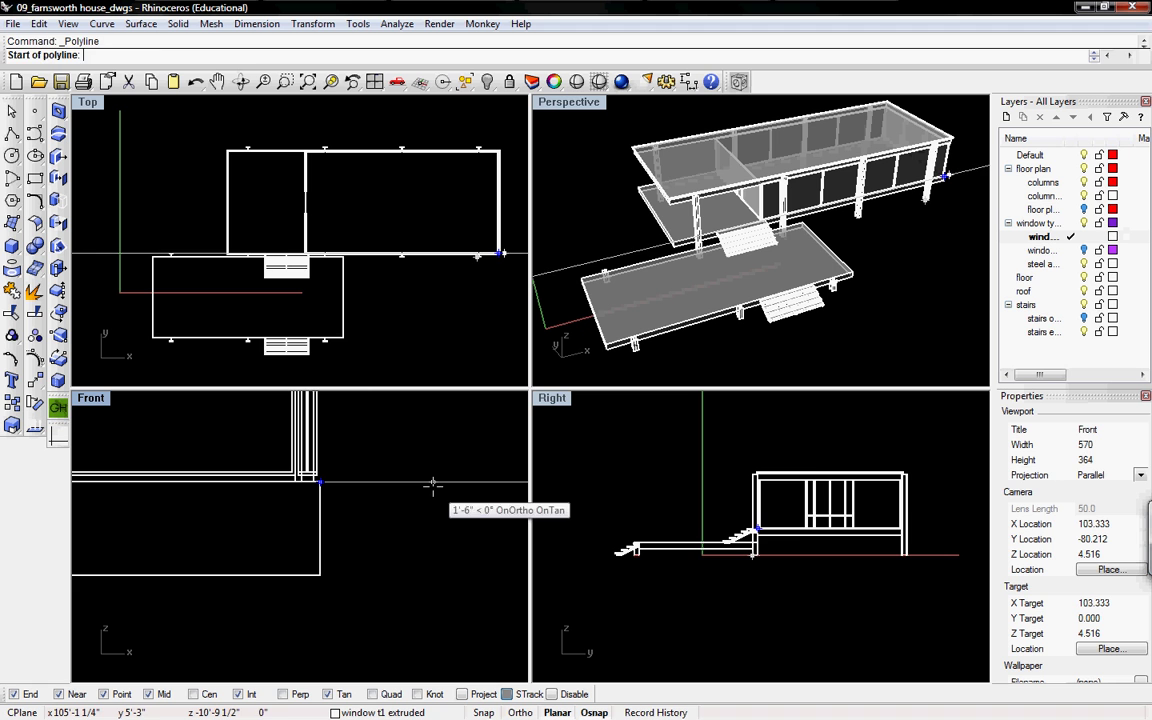
{"action": "left_click", "coordinate": [383, 446]}
{"action": "scroll", "coordinate": [395, 440], "scroll_direction": "down", "scroll_amount": 3}
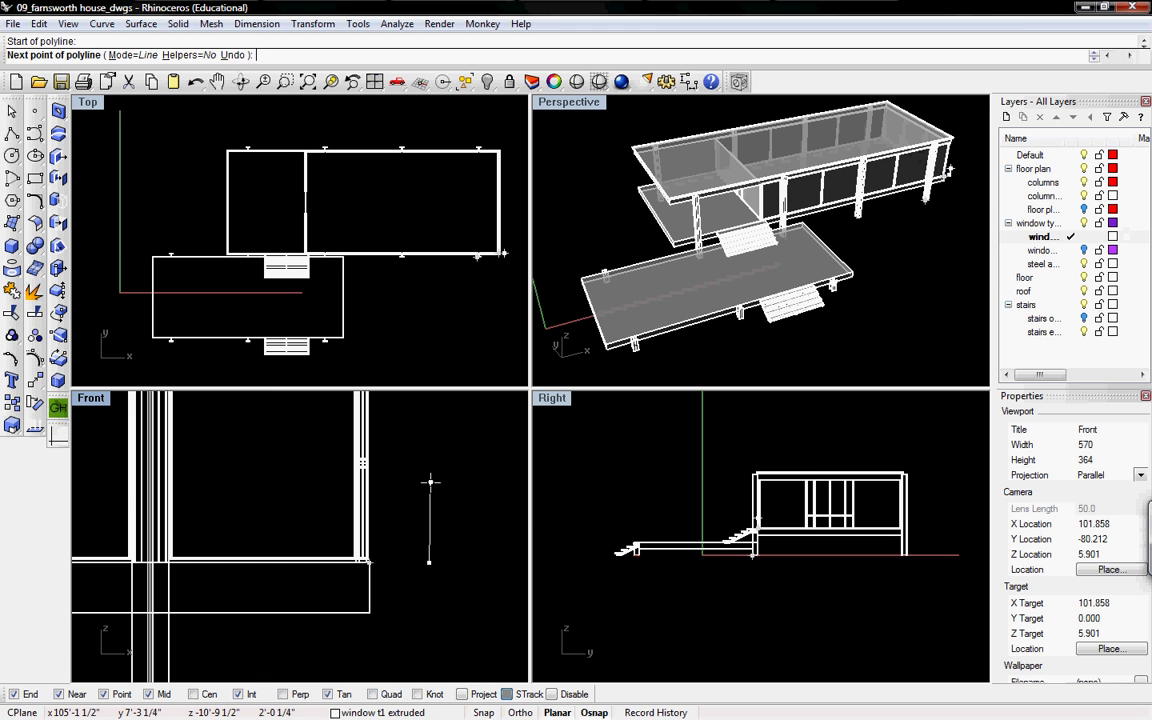
{"action": "key", "text": "Return"}
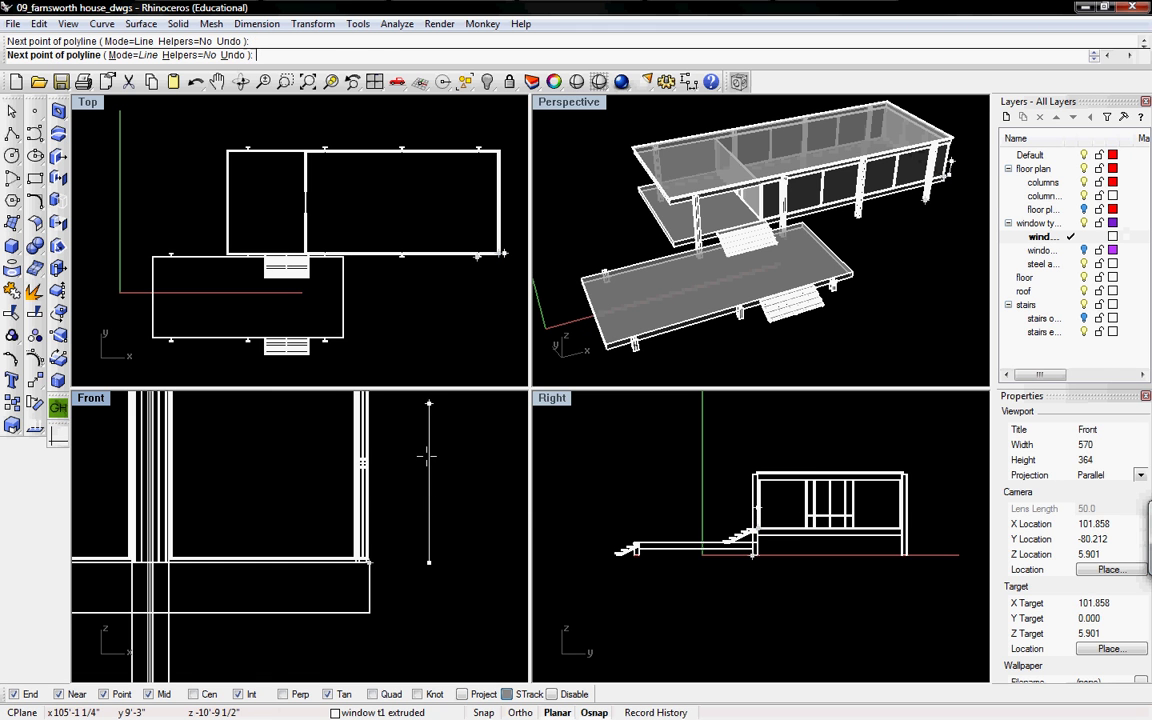
{"action": "left_click", "coordinate": [429, 455]}
{"action": "scroll", "coordinate": [334, 463], "scroll_direction": "down", "scroll_amount": 10}
{"action": "scroll", "coordinate": [255, 462], "scroll_direction": "down", "scroll_amount": 5}
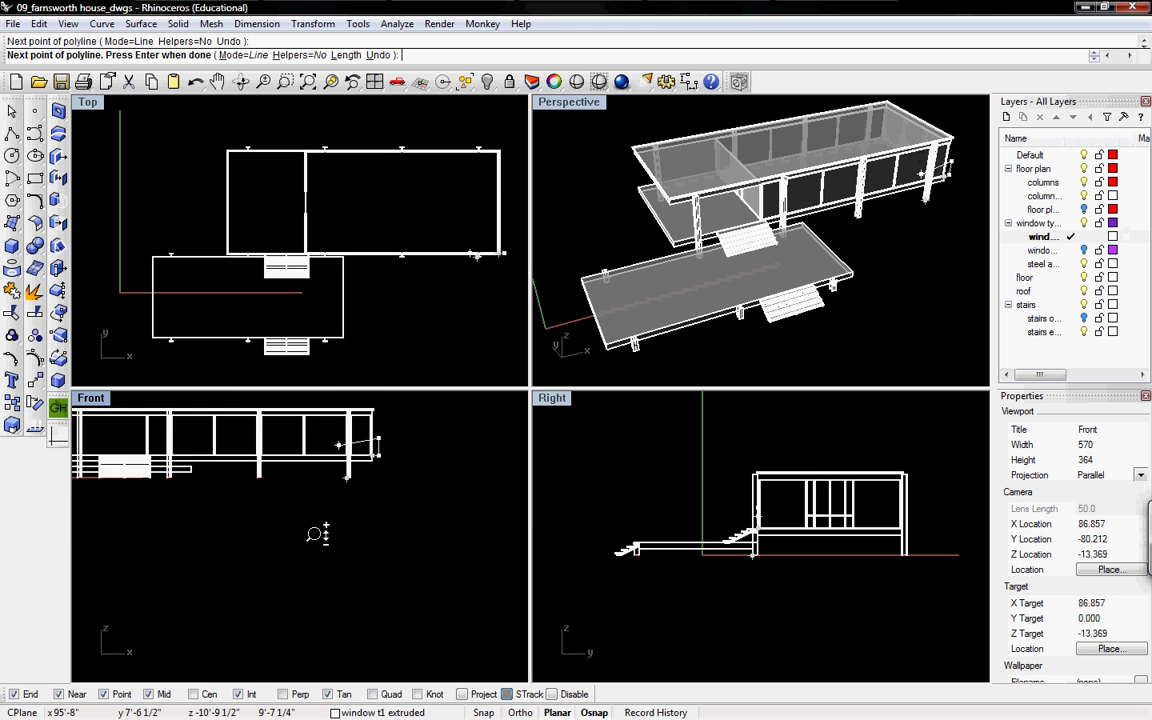
{"action": "left_click", "coordinate": [86, 428]}
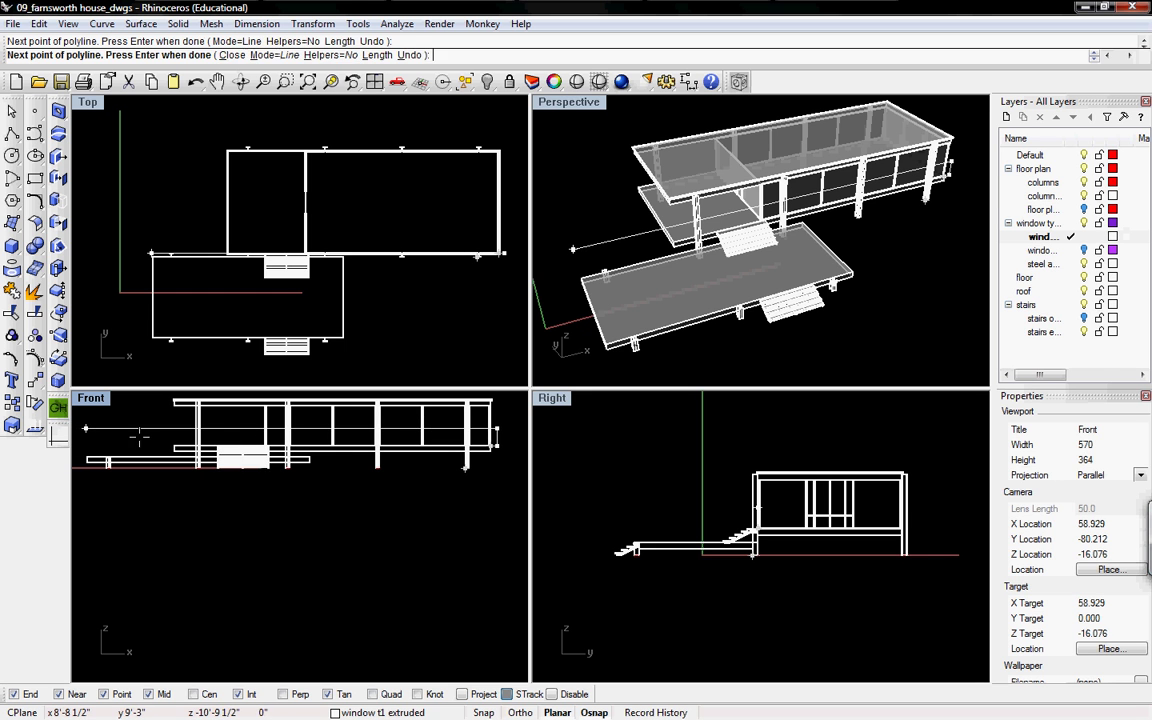
{"action": "key", "text": "Return"}
{"action": "scroll", "coordinate": [300, 482], "scroll_direction": "down", "scroll_amount": 2}
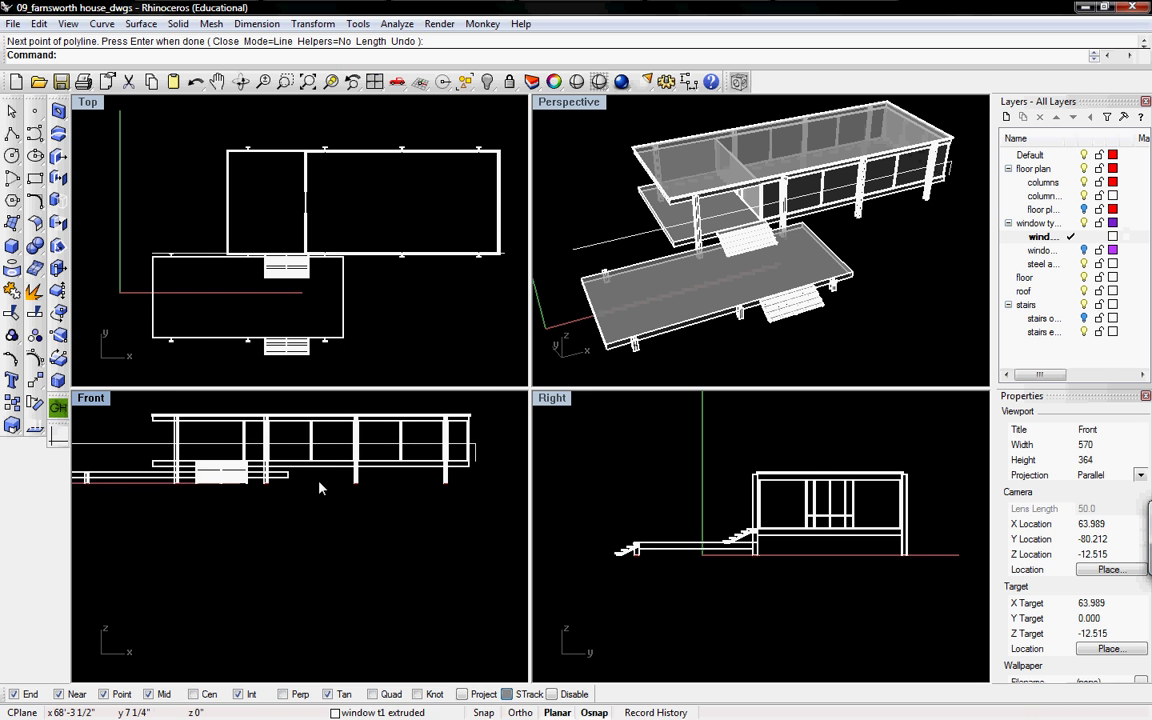
{"action": "right_click_drag", "start_coordinate": [321, 487], "coordinate": [327, 555]}
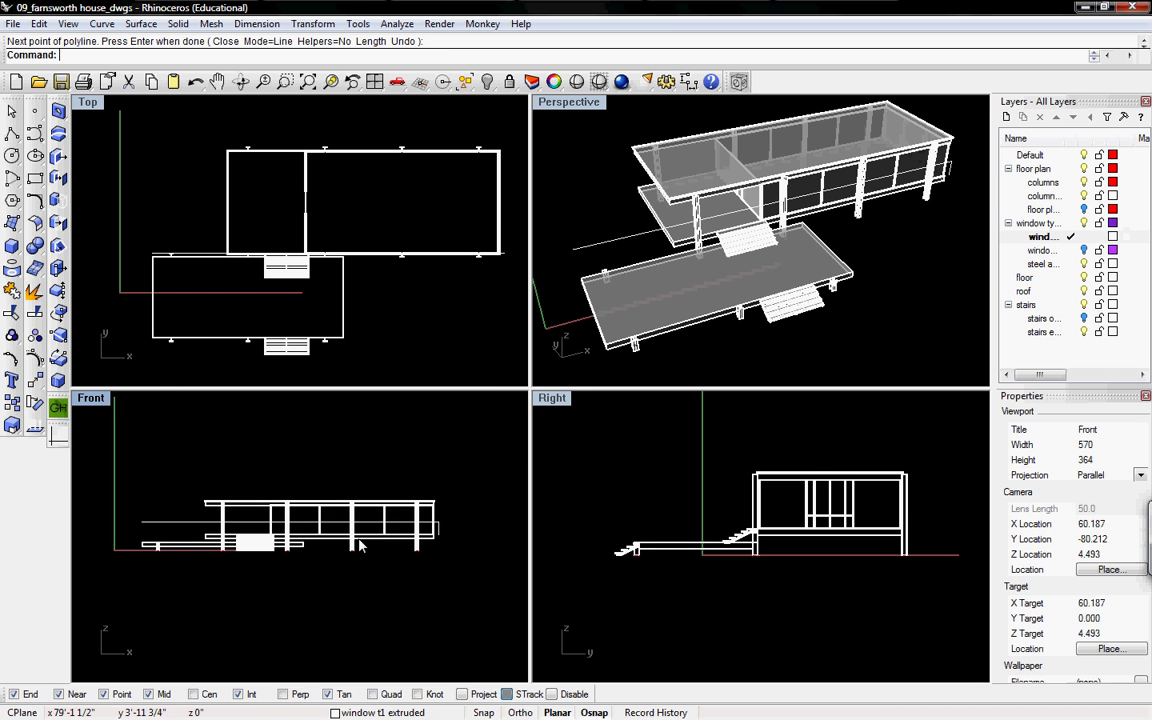
Create section curves through the entire house and deck, using the ends of the horizontal guide line in the Front view.
{"action": "left_click_drag", "start_coordinate": [462, 111], "coordinate": [85, 325]}
{"action": "left_click", "coordinate": [176, 525]}
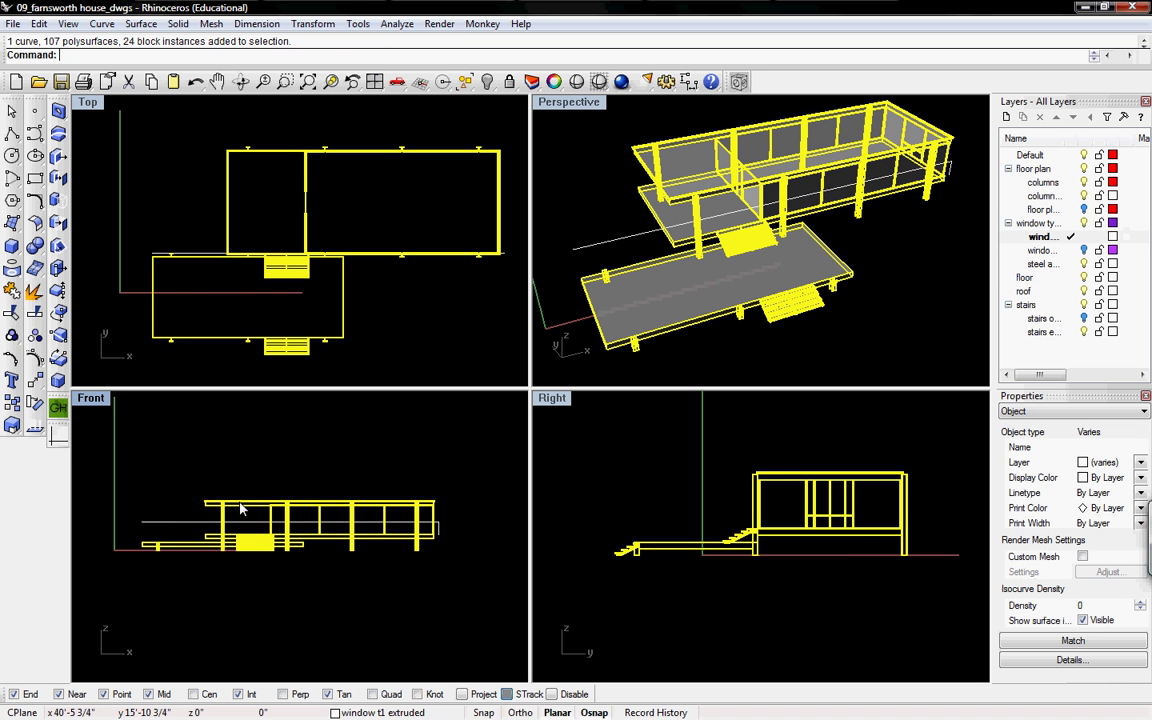
{"action": "type", "text": "ection"}
{"action": "key", "text": "Return"}
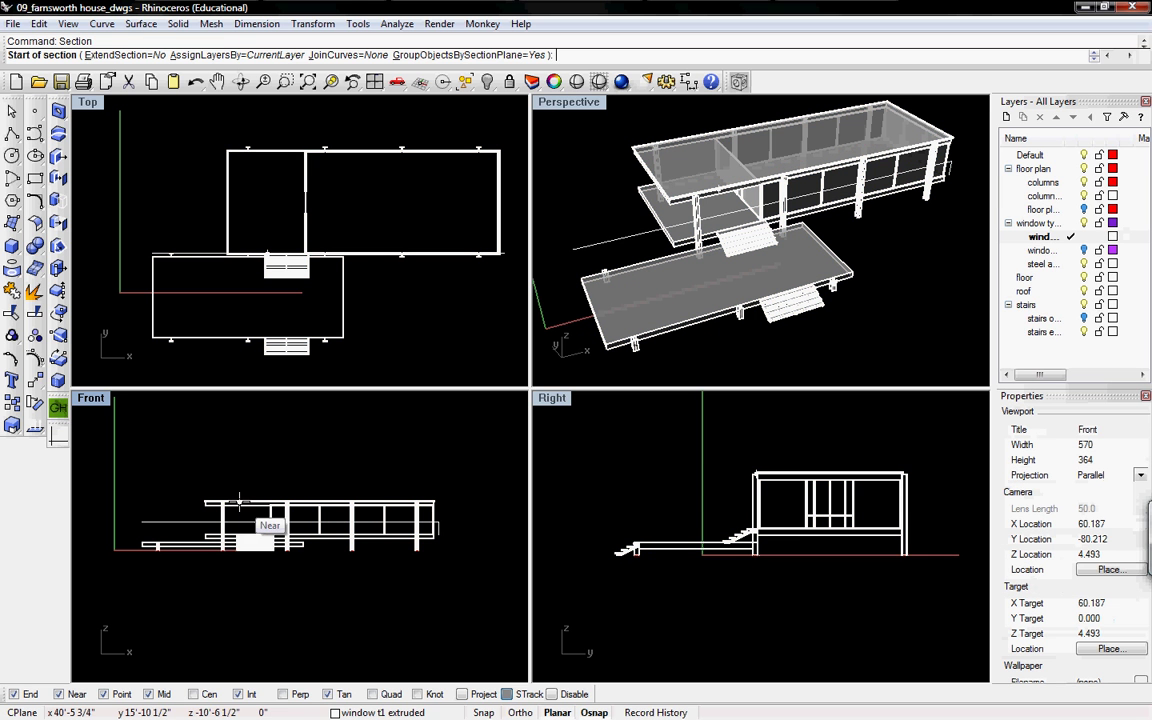
{"action": "left_click", "coordinate": [438, 521]}
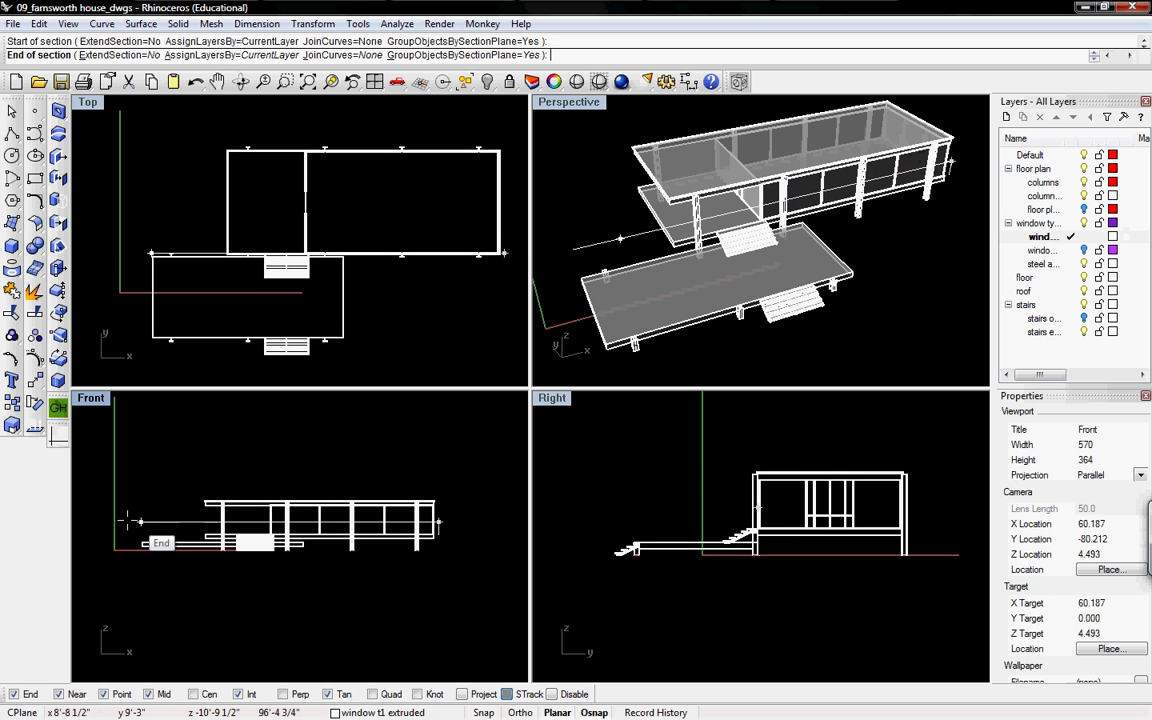
{"action": "left_click", "coordinate": [130, 519]}
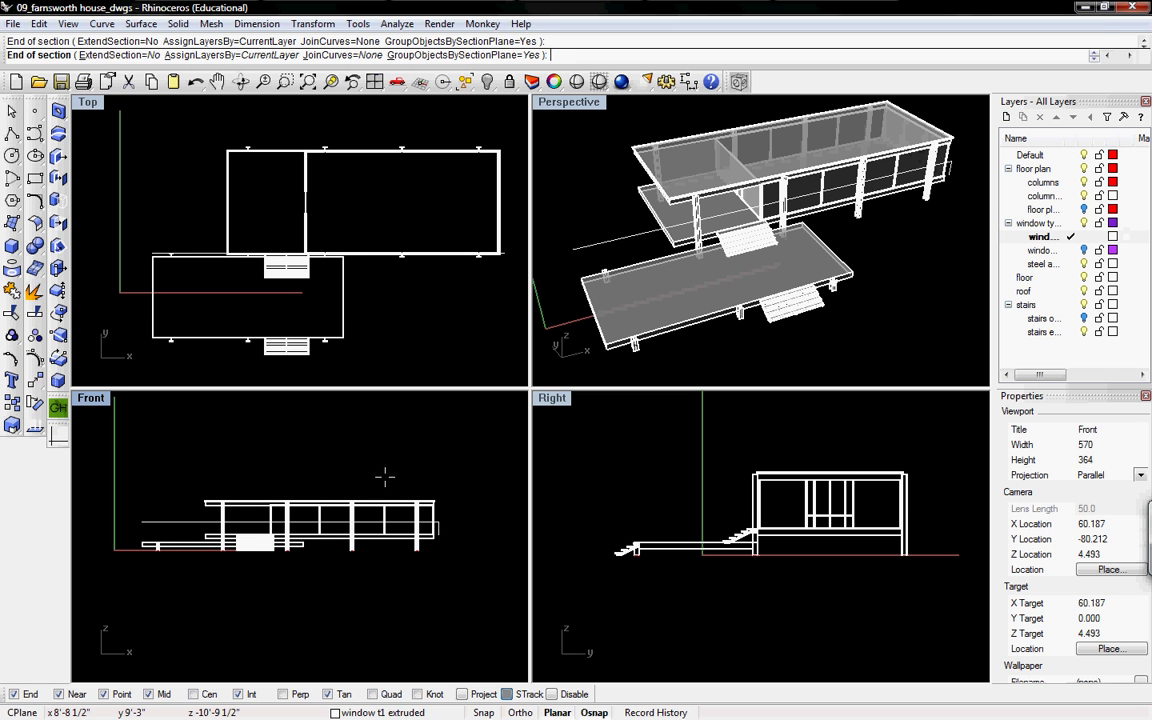
{"action": "left_click", "coordinate": [335, 244]}
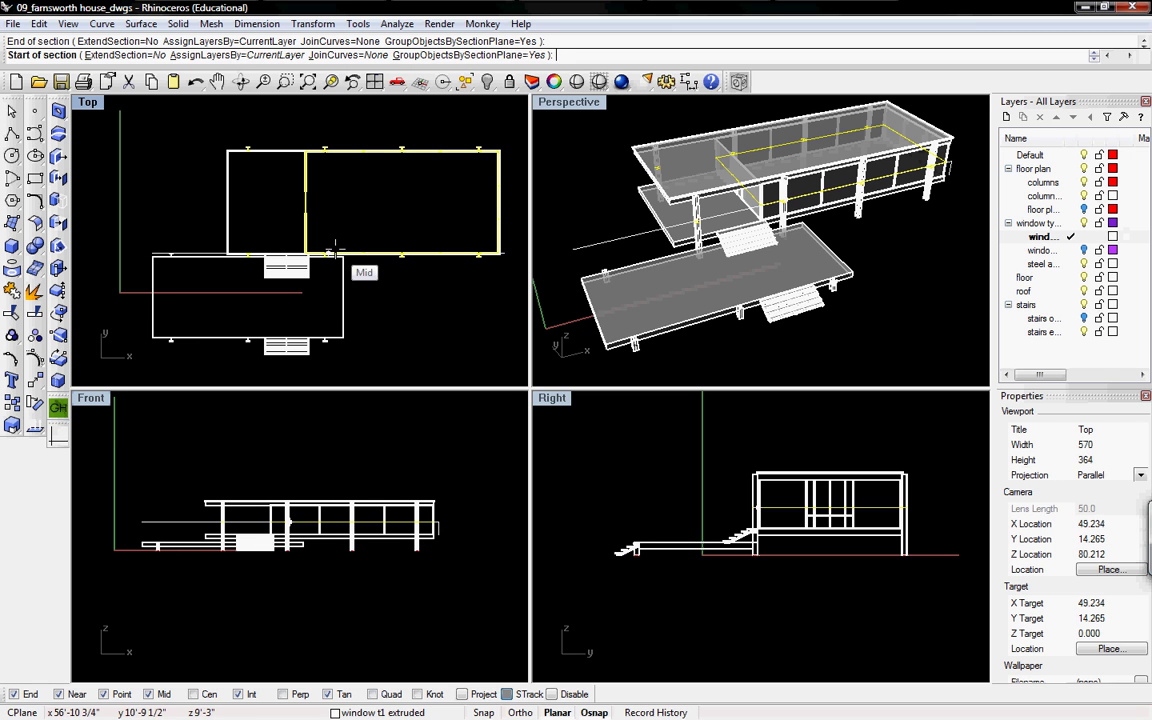
{"action": "scroll", "coordinate": [342, 220], "scroll_direction": "up", "scroll_amount": 5}
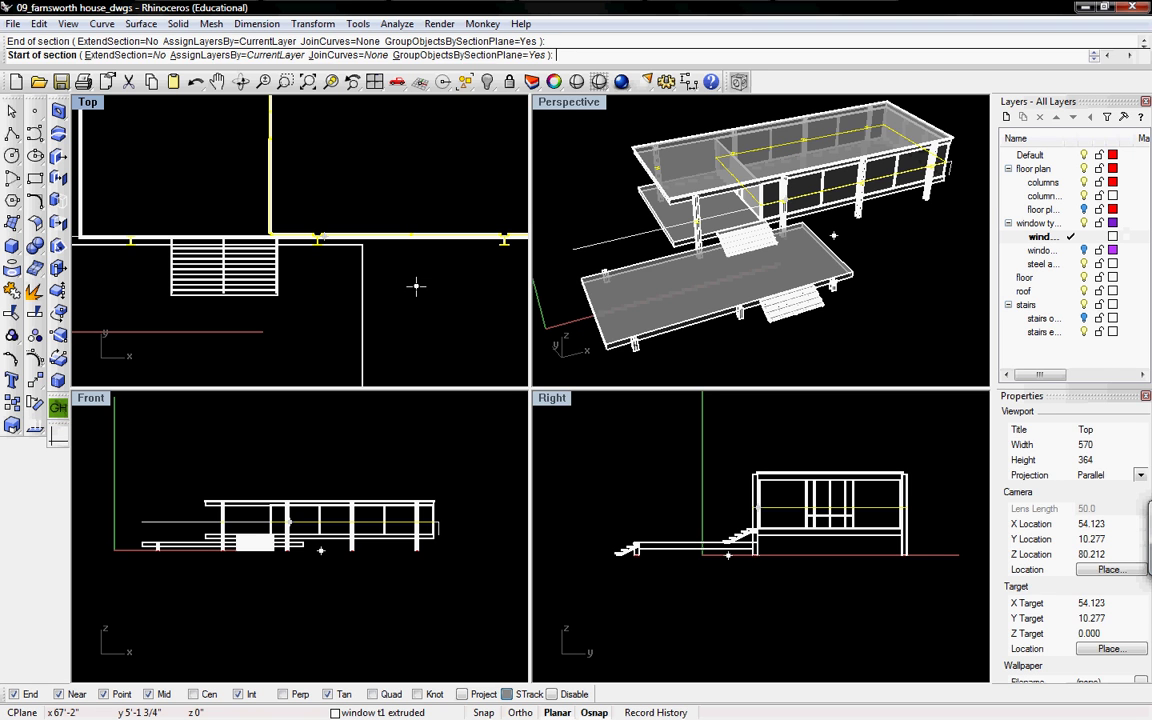
{"action": "key", "text": "Return"}
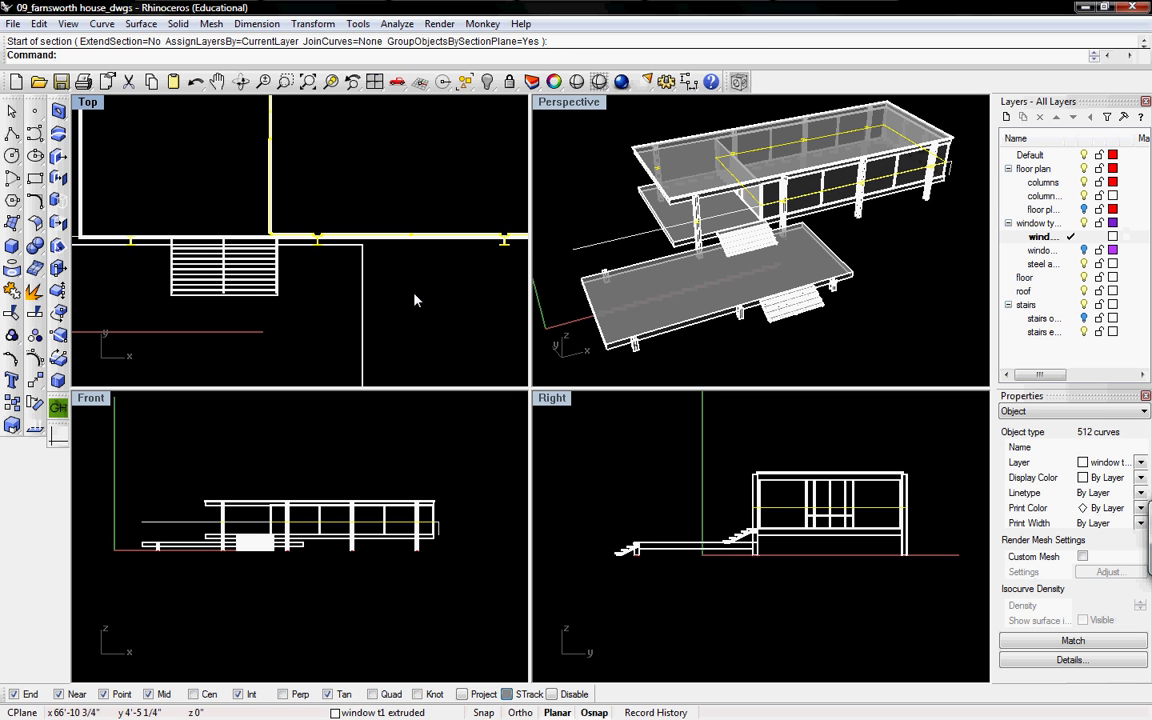
Cut the section curves from the model and paste them into the Untitled Rhino document.
{"action": "key", "text": "ctrl+x"}
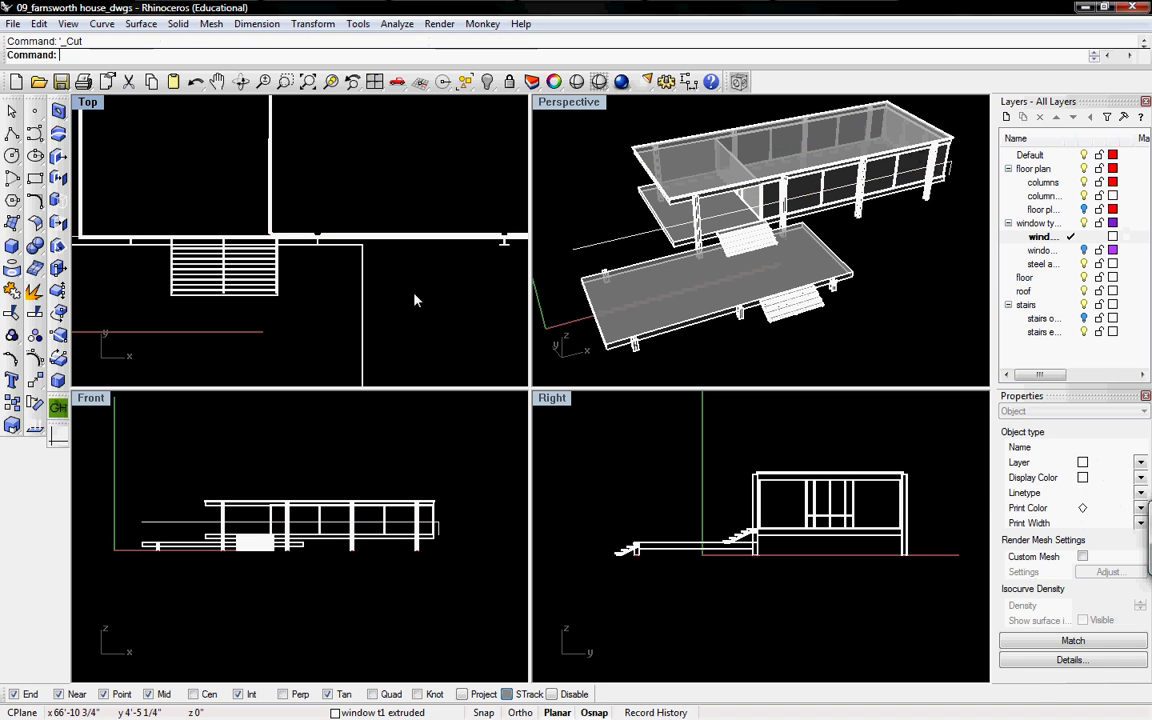
{"action": "left_click", "coordinate": [333, 5]}
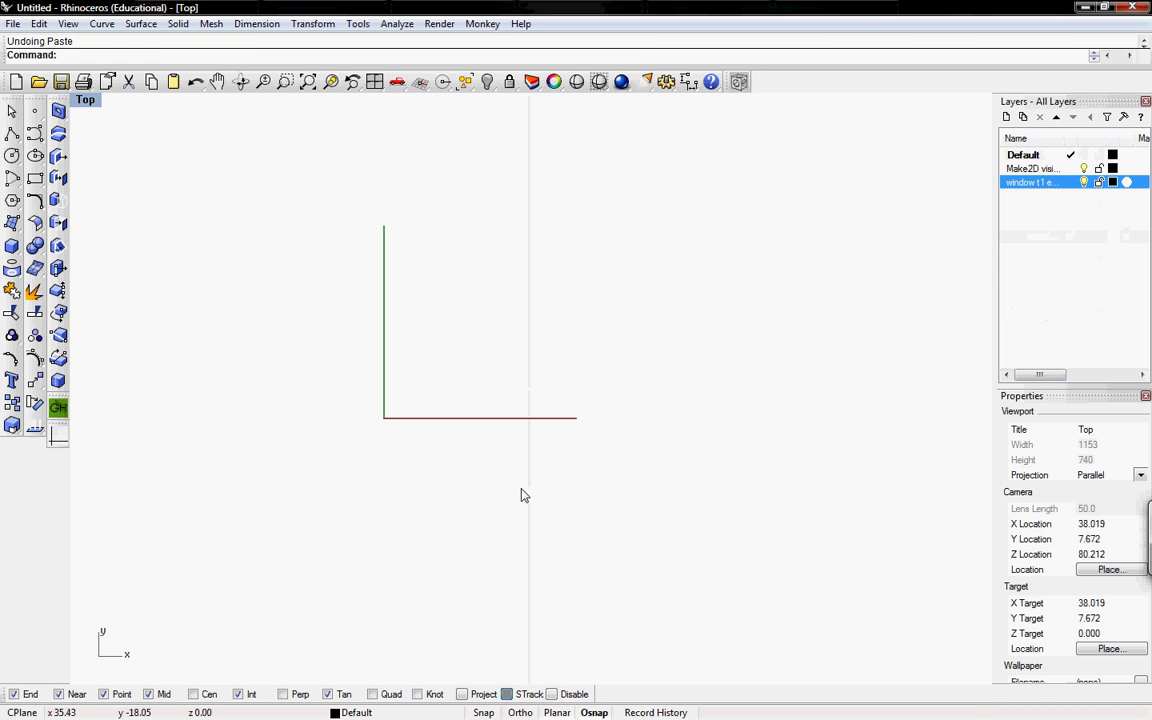
{"action": "key", "text": "ctrl+v"}
Move the pasted section curves leftward from their bottom-right corner and group them into one object.
{"action": "type", "text": "m"}
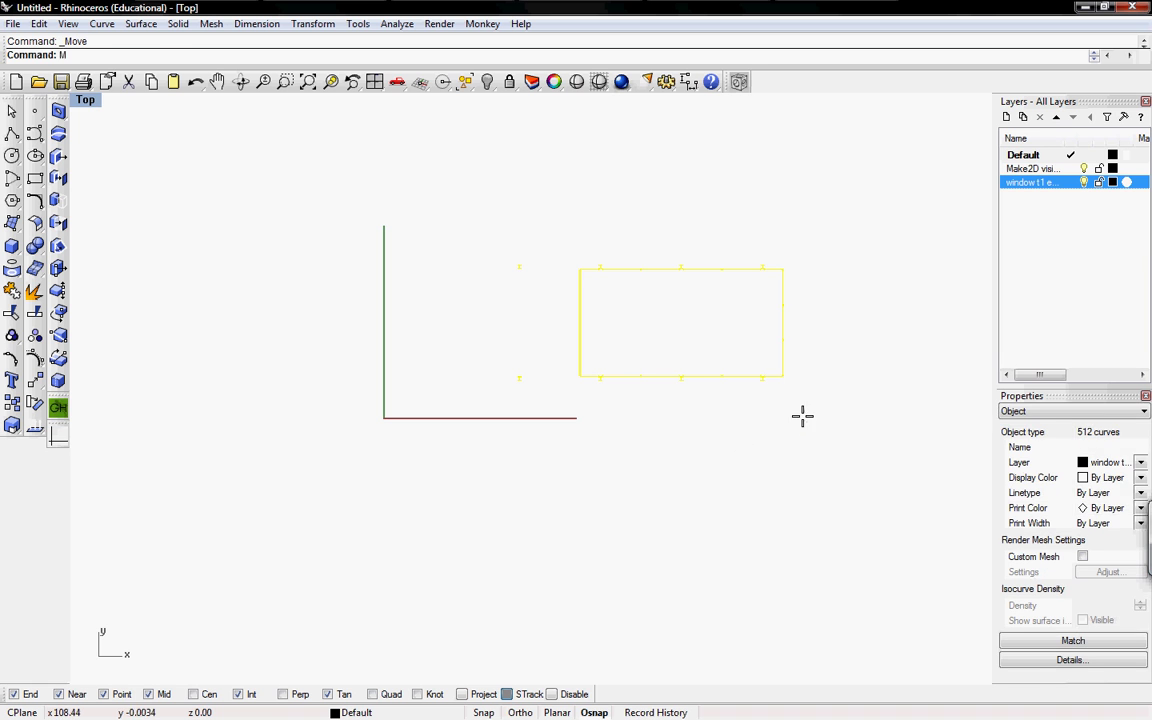
{"action": "key", "text": "Return"}
{"action": "left_click", "coordinate": [783, 376]}
{"action": "left_click", "coordinate": [414, 296]}
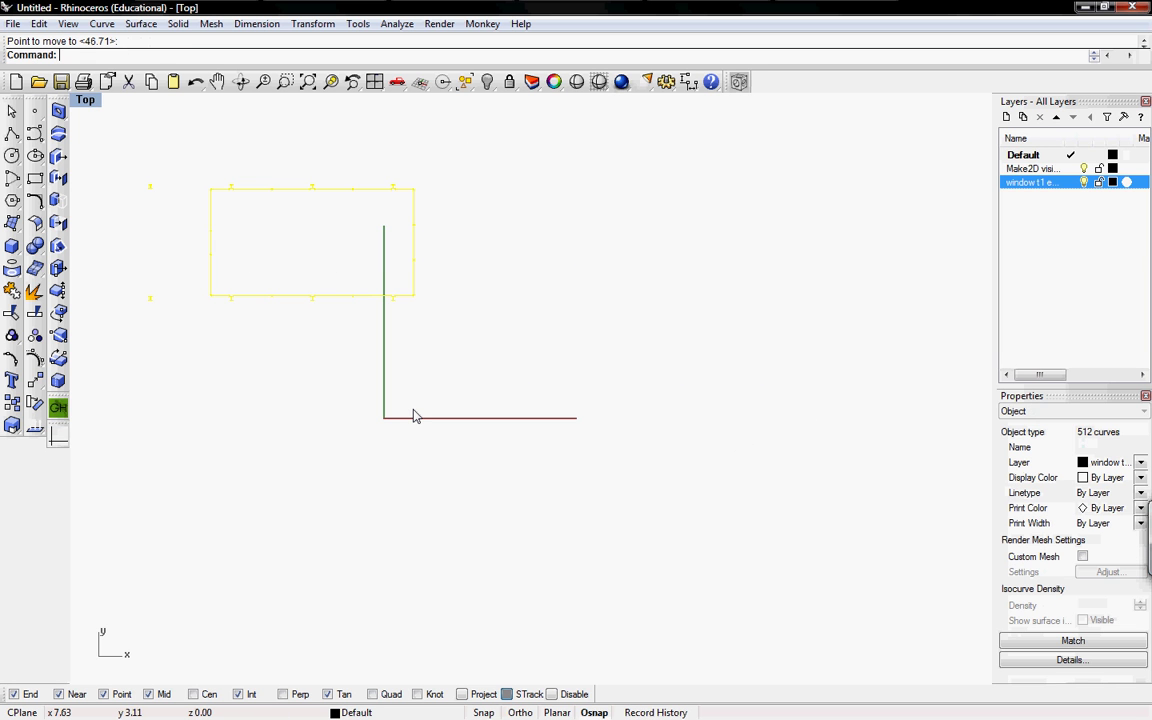
{"action": "type", "text": "group"}
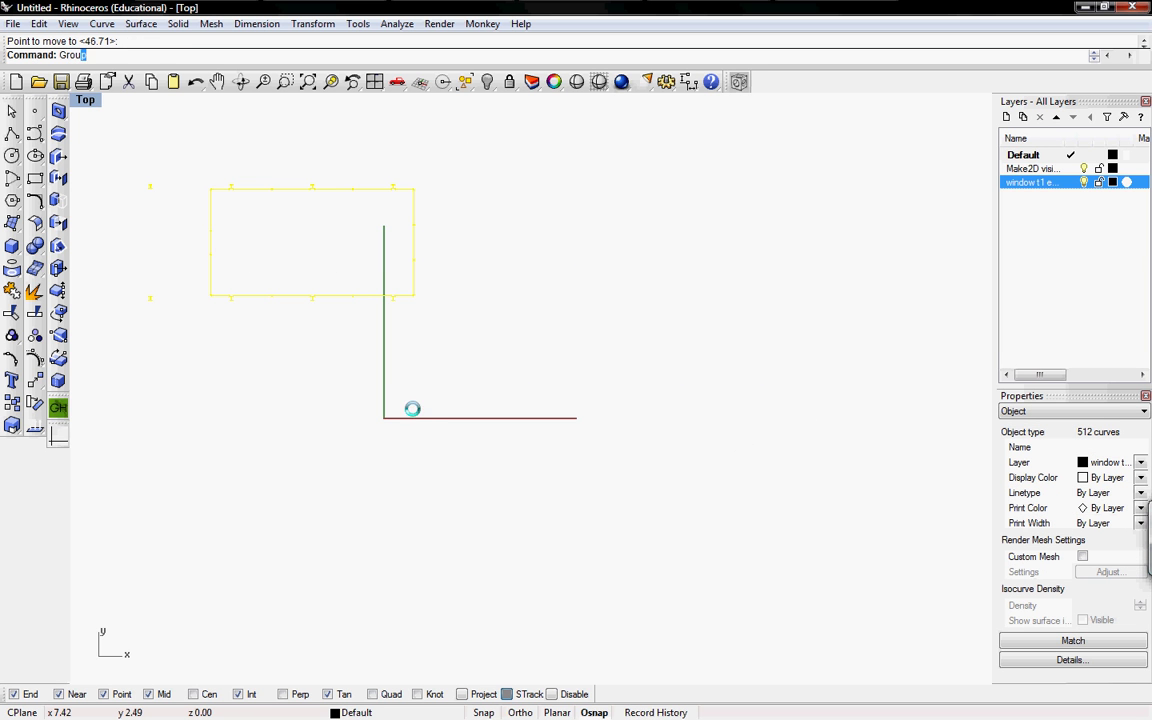
{"action": "key", "text": "Return"}
{"action": "left_click", "coordinate": [444, 340]}
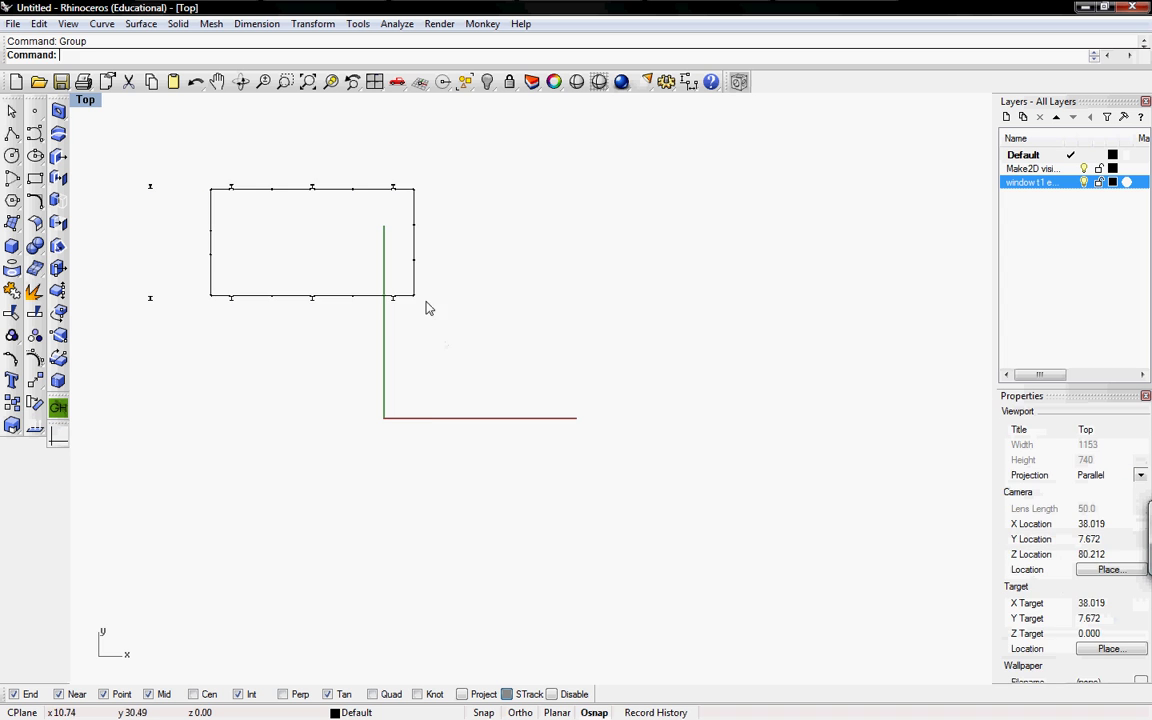
{"action": "left_click_drag", "start_coordinate": [408, 302], "coordinate": [295, 427]}
{"action": "right_click_drag", "start_coordinate": [324, 470], "coordinate": [414, 435]}
Switch back to the farnsworth house file and create a cutting plane through the whole house along the horizontal guide line in the Front view.
{"action": "left_click", "coordinate": [450, 11]}
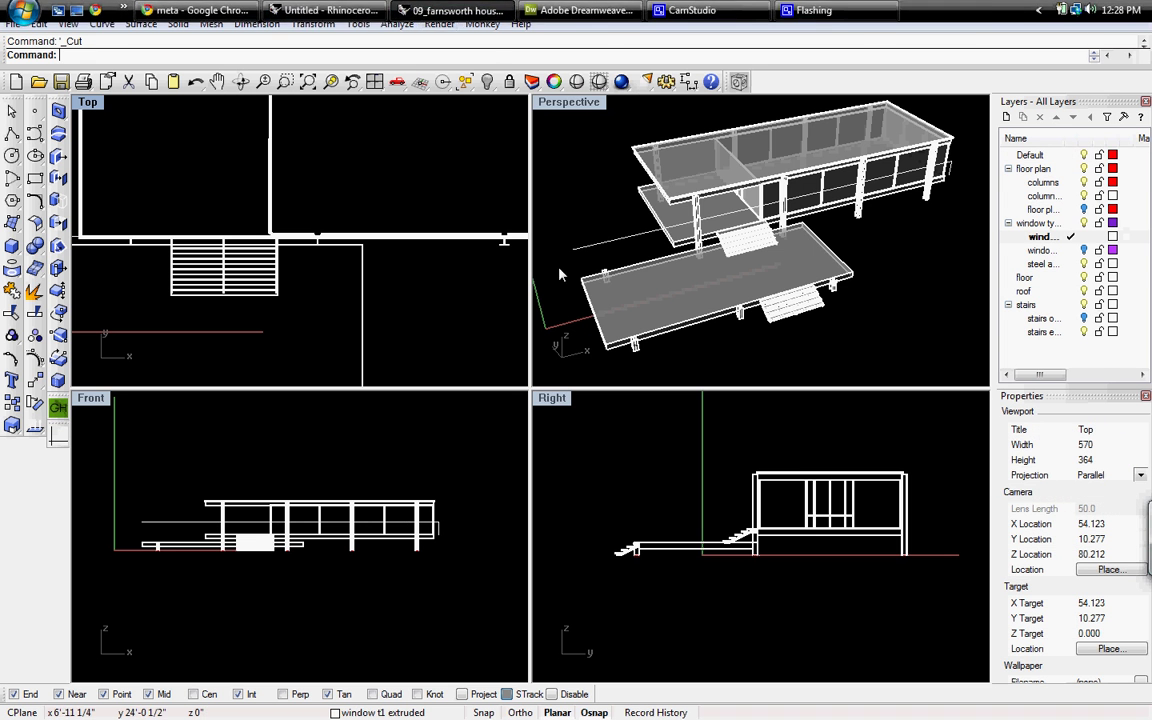
{"action": "left_click_drag", "start_coordinate": [395, 478], "coordinate": [141, 581]}
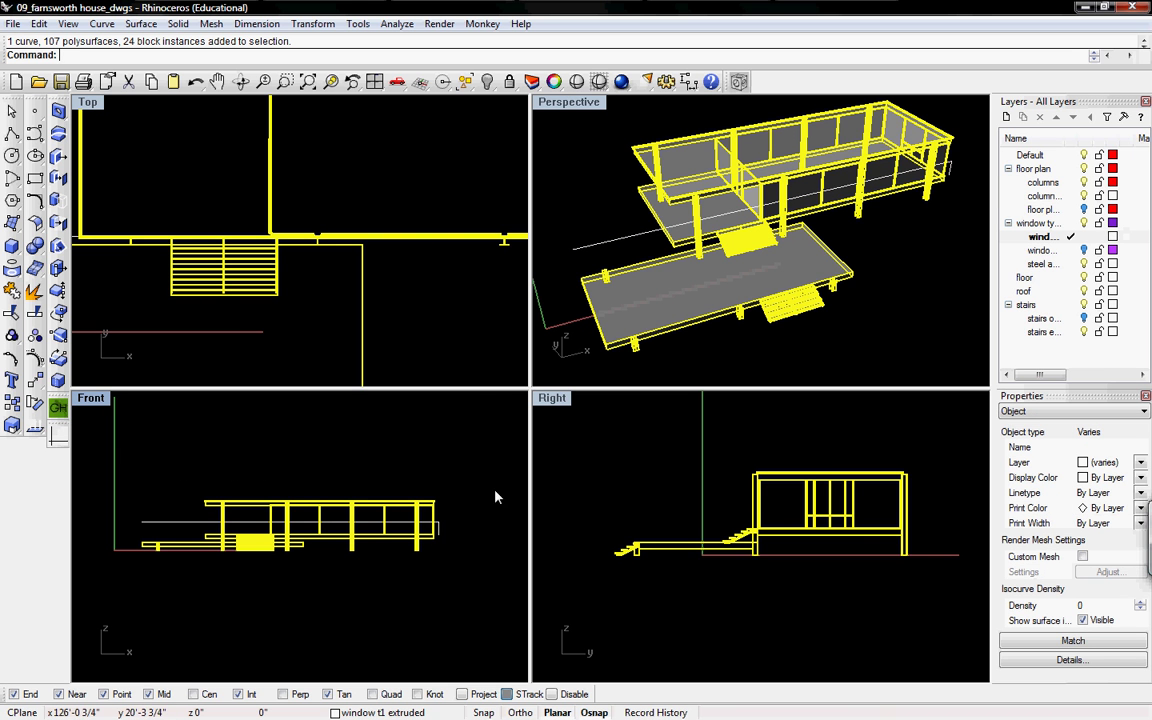
{"action": "type", "text": "cutp"}
{"action": "key", "text": "Return"}
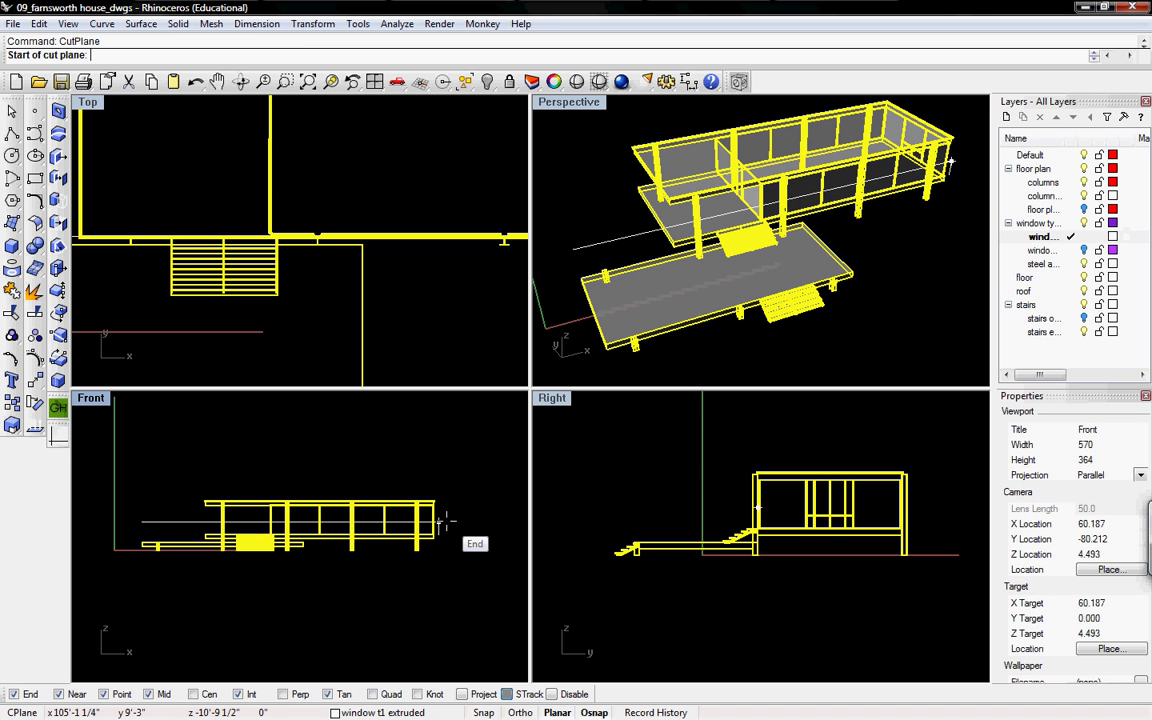
{"action": "left_click", "coordinate": [438, 521]}
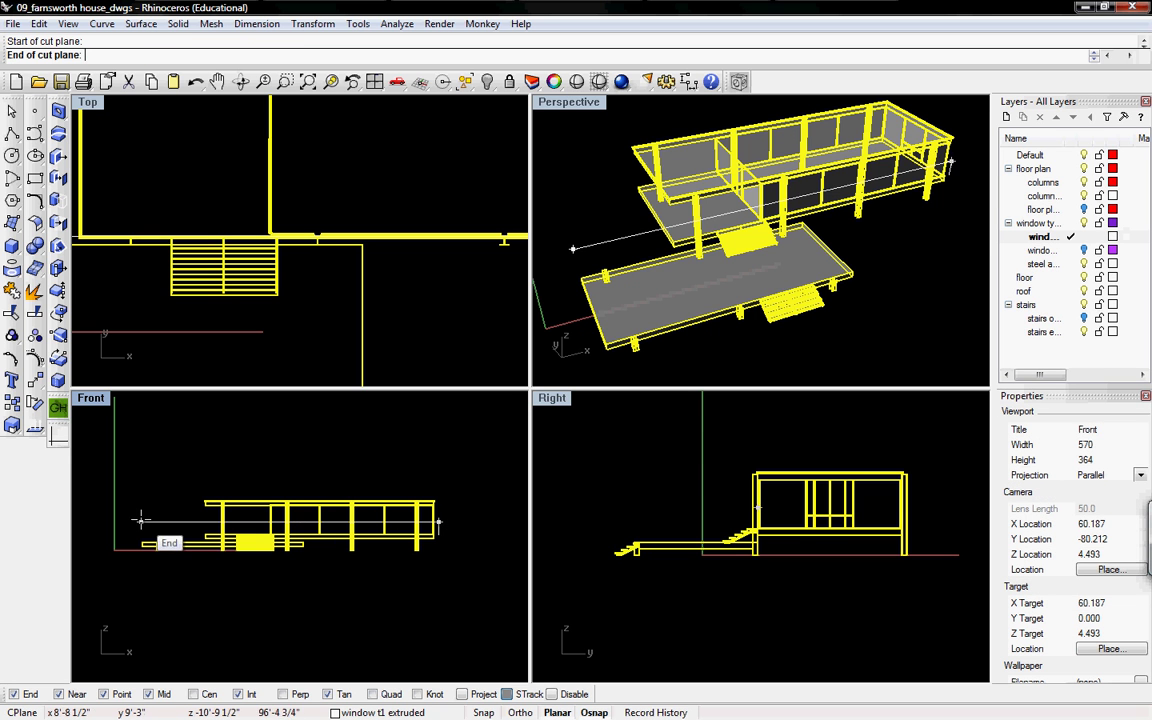
{"action": "left_click", "coordinate": [396, 591]}
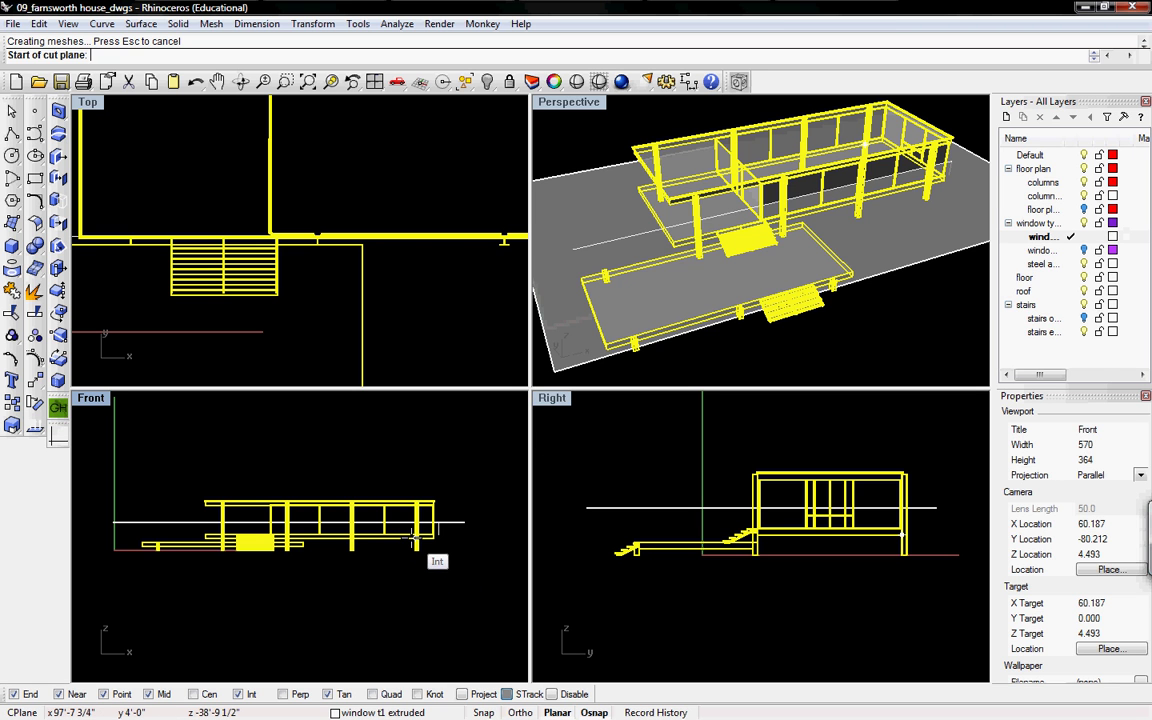
{"action": "key", "text": "Escape"}
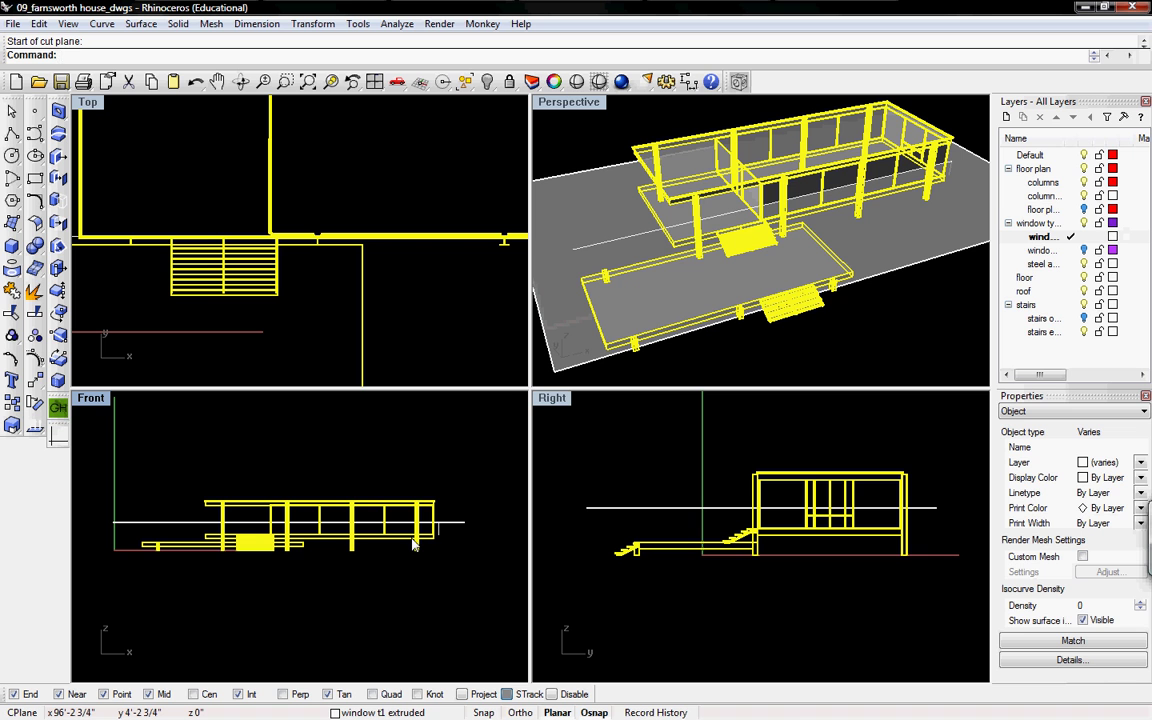
Split the entire house model using the horizontal cutting plane as the cutting object.
{"action": "type", "text": "Split"}
{"action": "key", "text": "Return"}
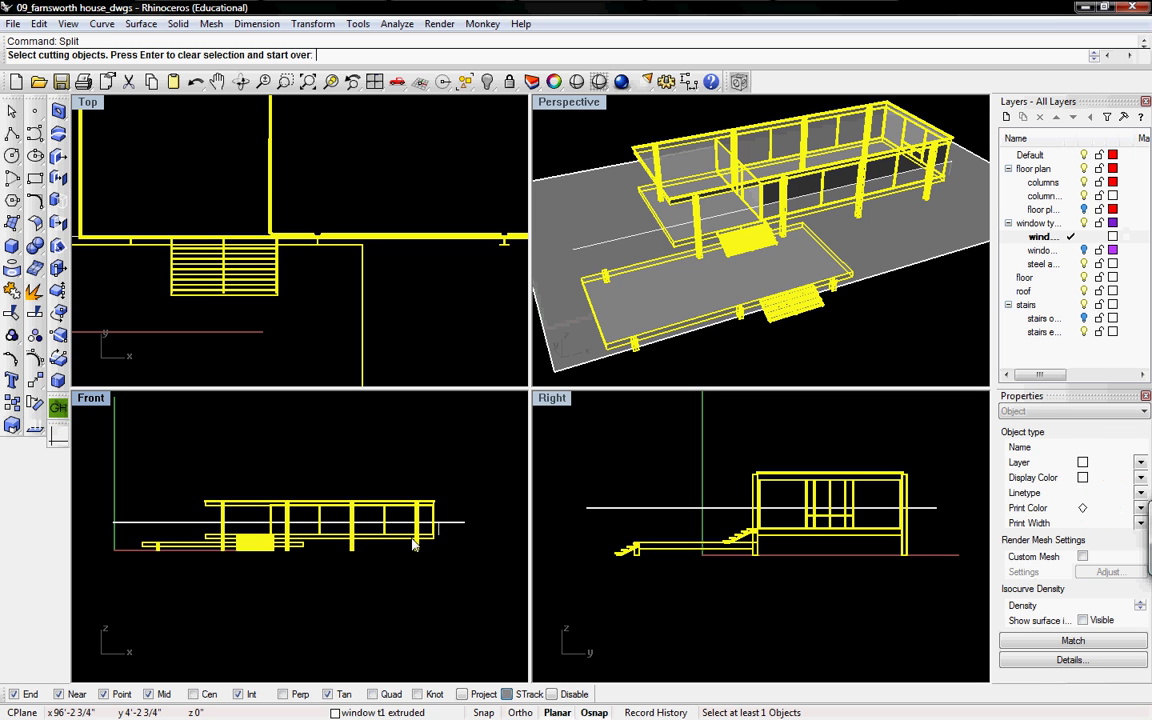
{"action": "left_click", "coordinate": [562, 318]}
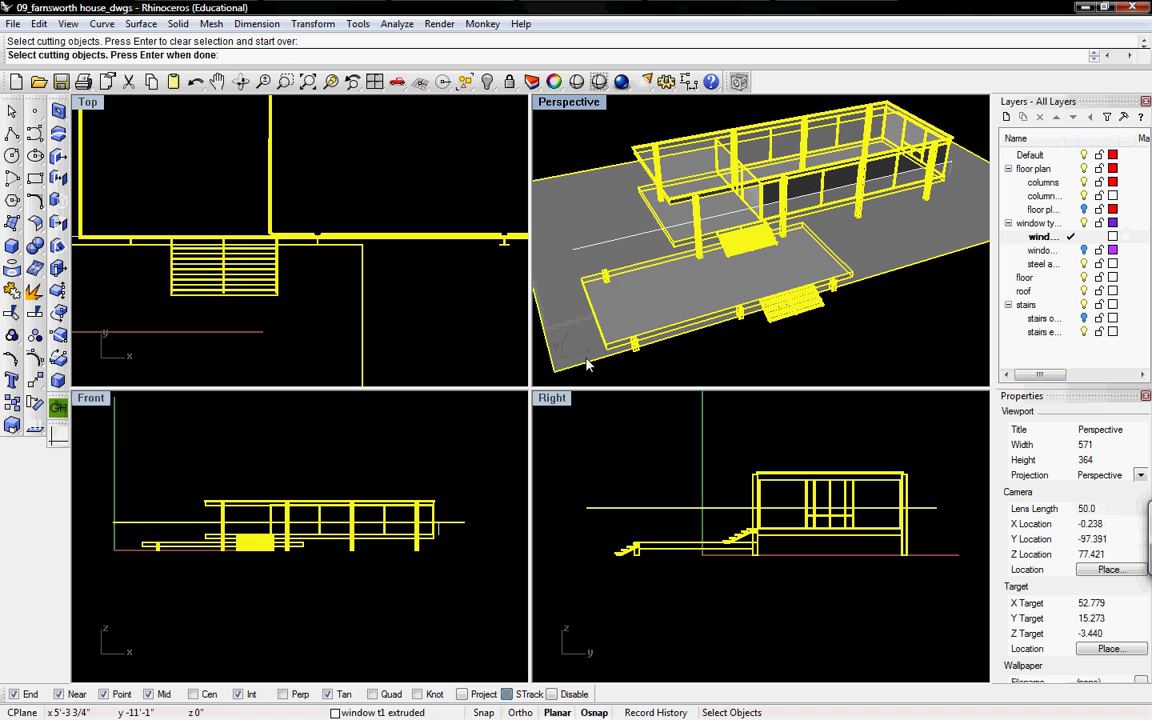
{"action": "key", "text": "Return"}
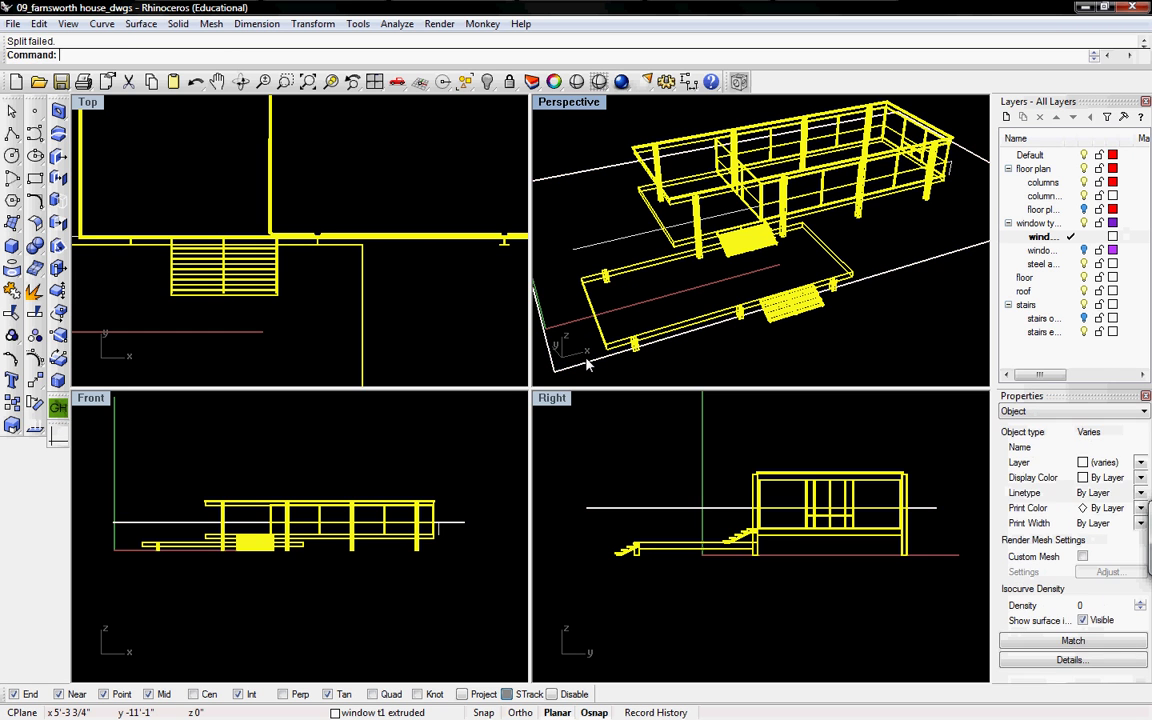
Delete the roof, the upper column pieces and the cutting plane, keeping the lower parts of the house and the windows.
{"action": "left_click", "coordinate": [421, 458]}
{"action": "left_click_drag", "start_coordinate": [489, 446], "coordinate": [160, 523]}
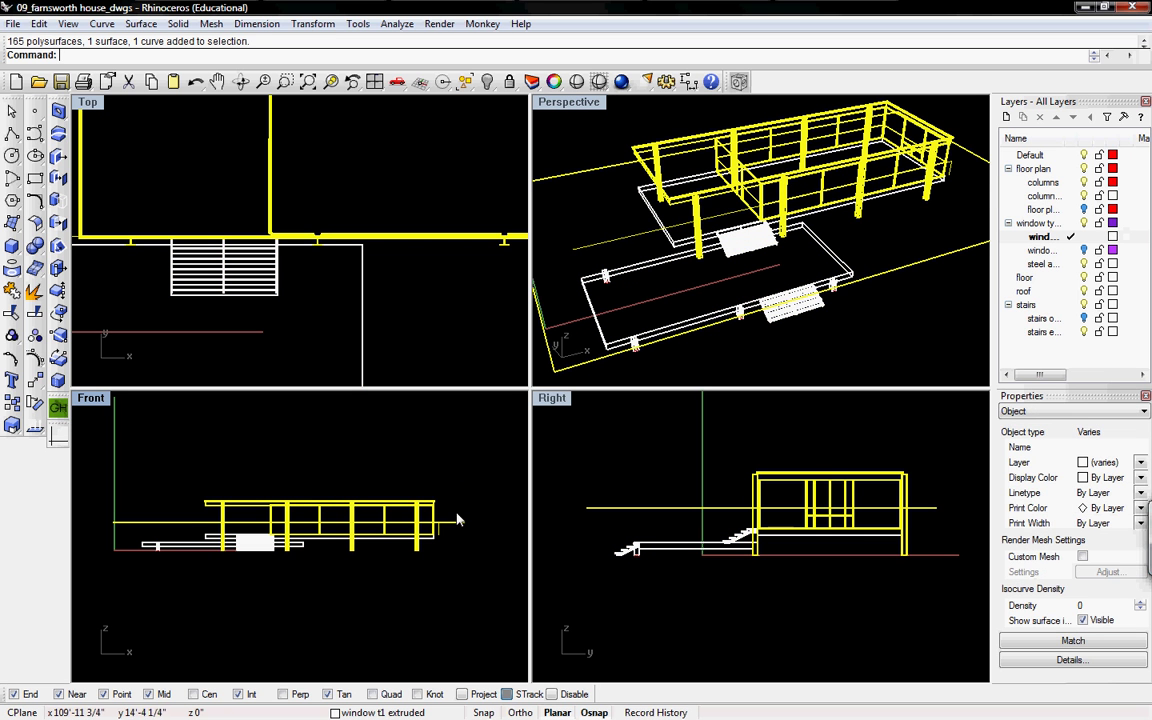
{"action": "left_click_drag", "start_coordinate": [347, 554], "coordinate": [176, 525], "text": "ctrl"}
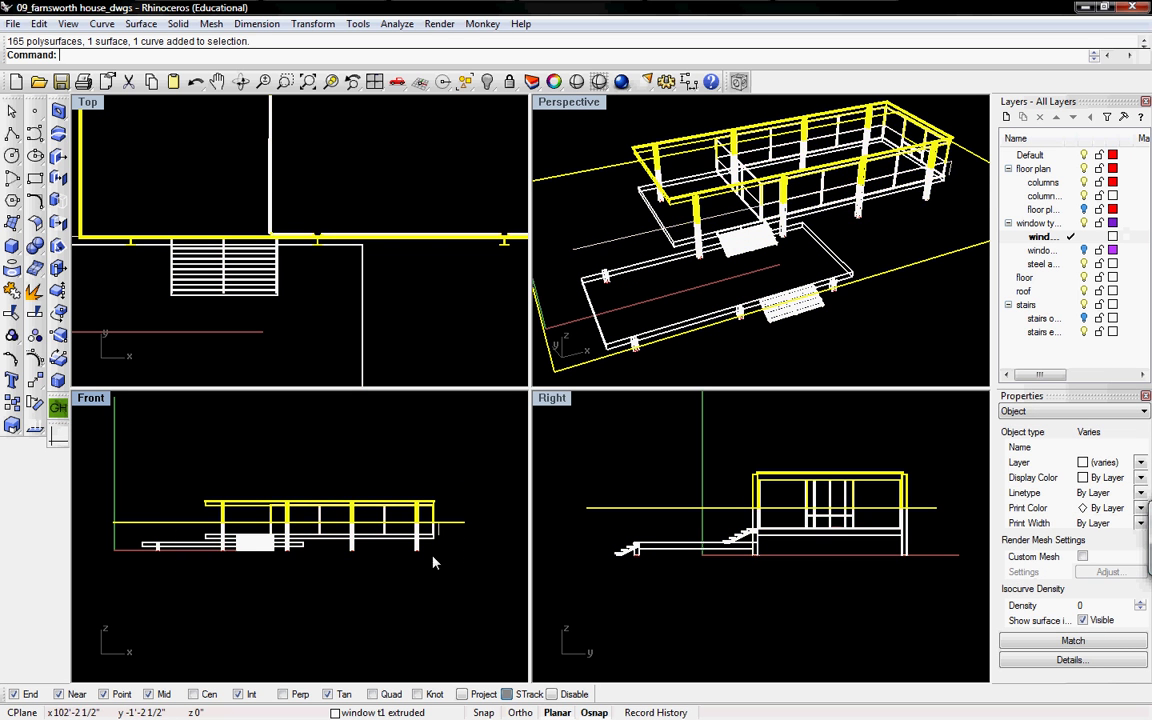
{"action": "key", "text": "Delete"}
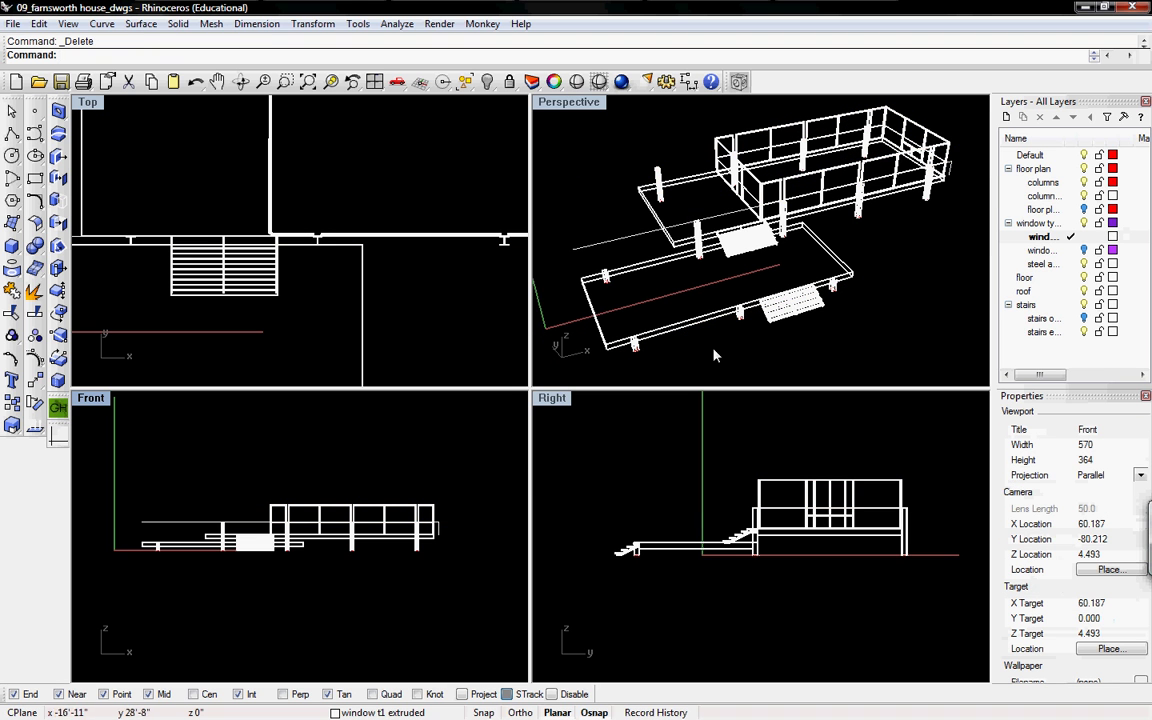
Set the Perspective view to Ghosted display and ungroup all the remaining model parts.
{"action": "left_click", "coordinate": [568, 102]}
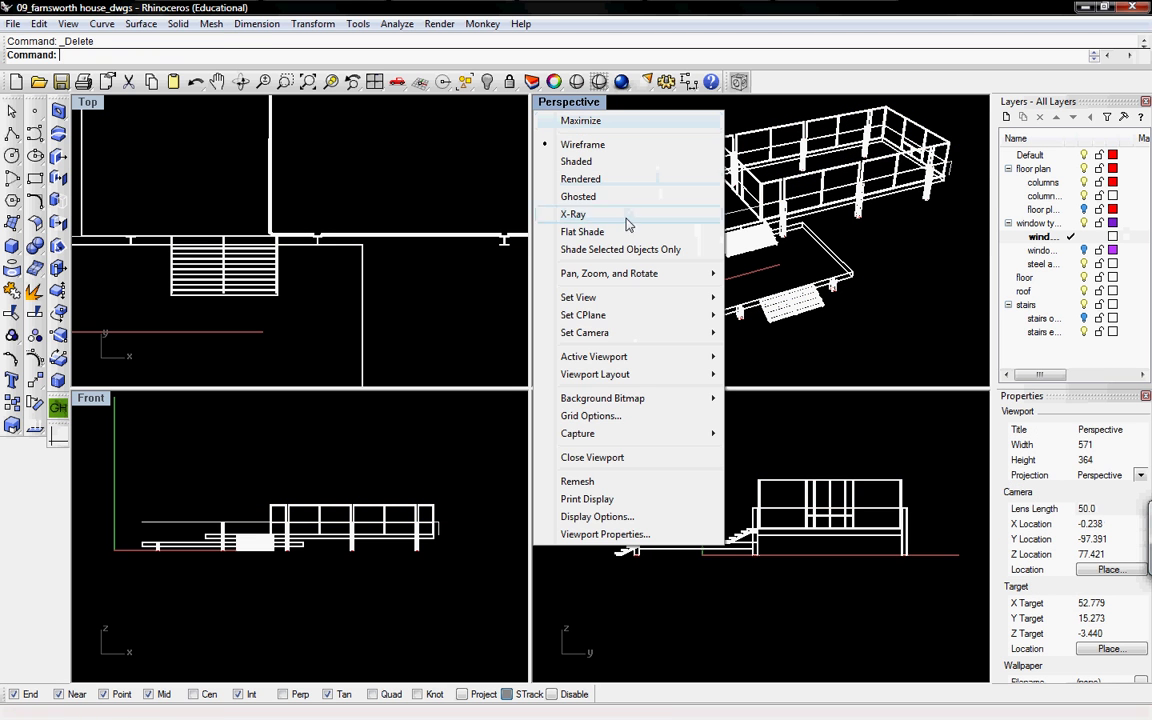
{"action": "left_click", "coordinate": [578, 197]}
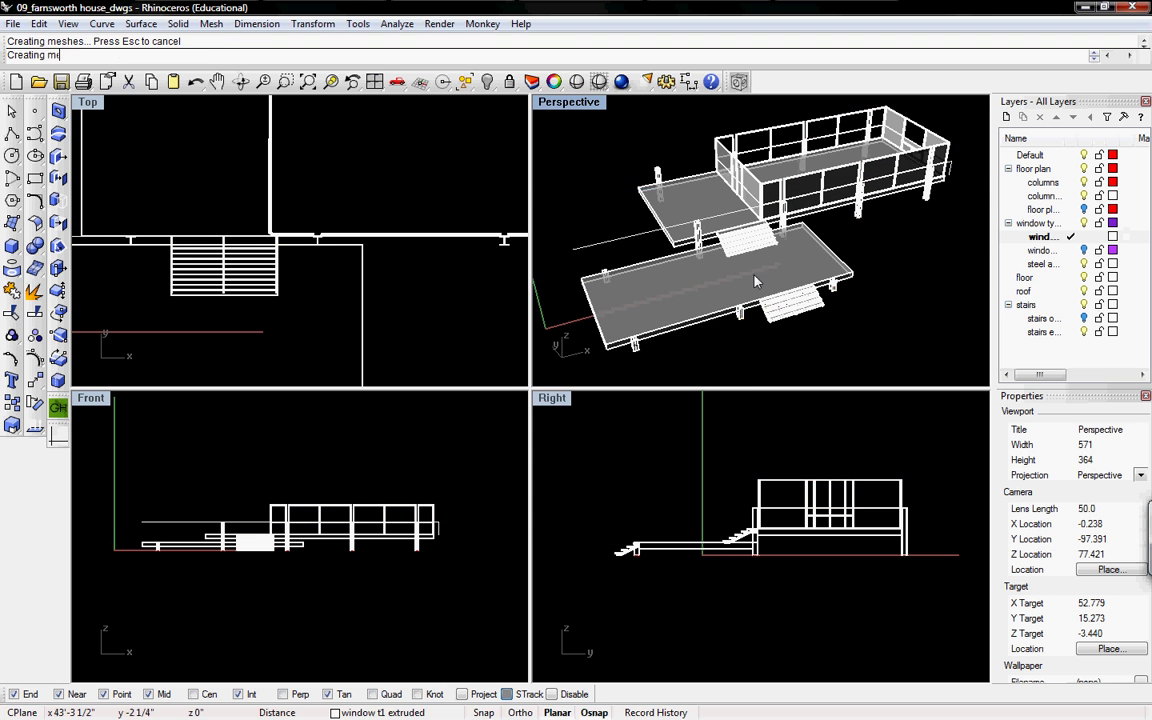
{"action": "left_click_drag", "start_coordinate": [457, 487], "coordinate": [127, 577]}
{"action": "key", "text": "ctrl+z"}
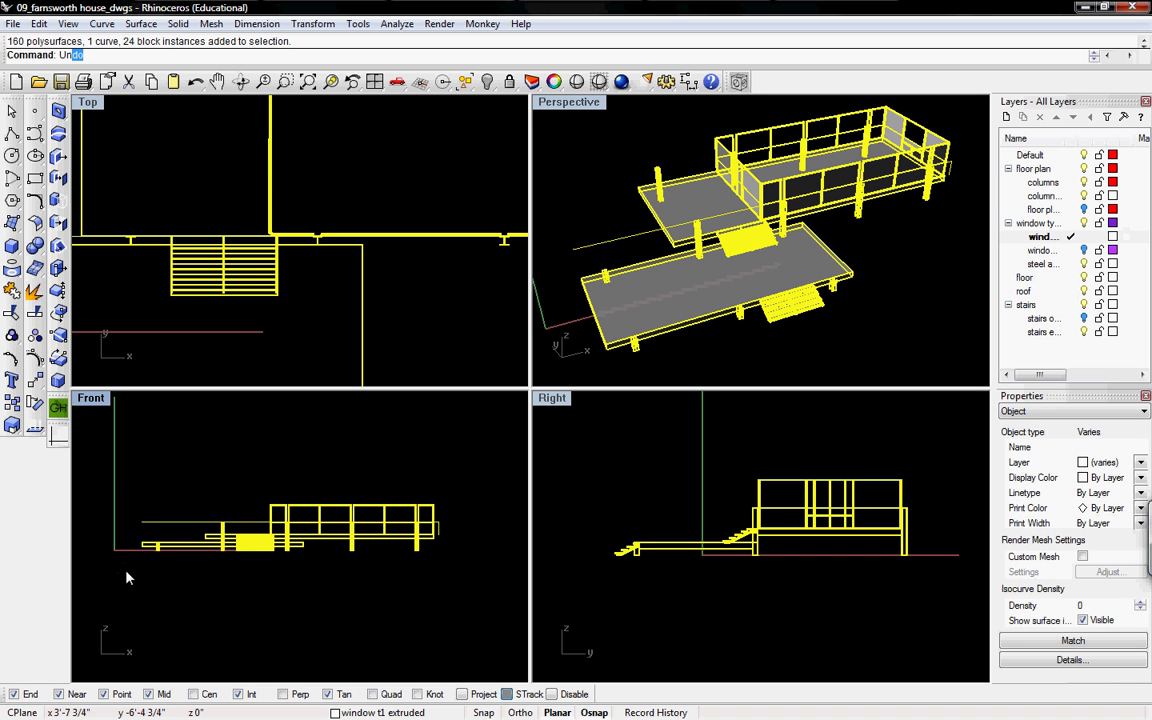
{"action": "type", "text": "group"}
{"action": "key", "text": "Return"}
{"action": "type", "text": "Ngroup"}
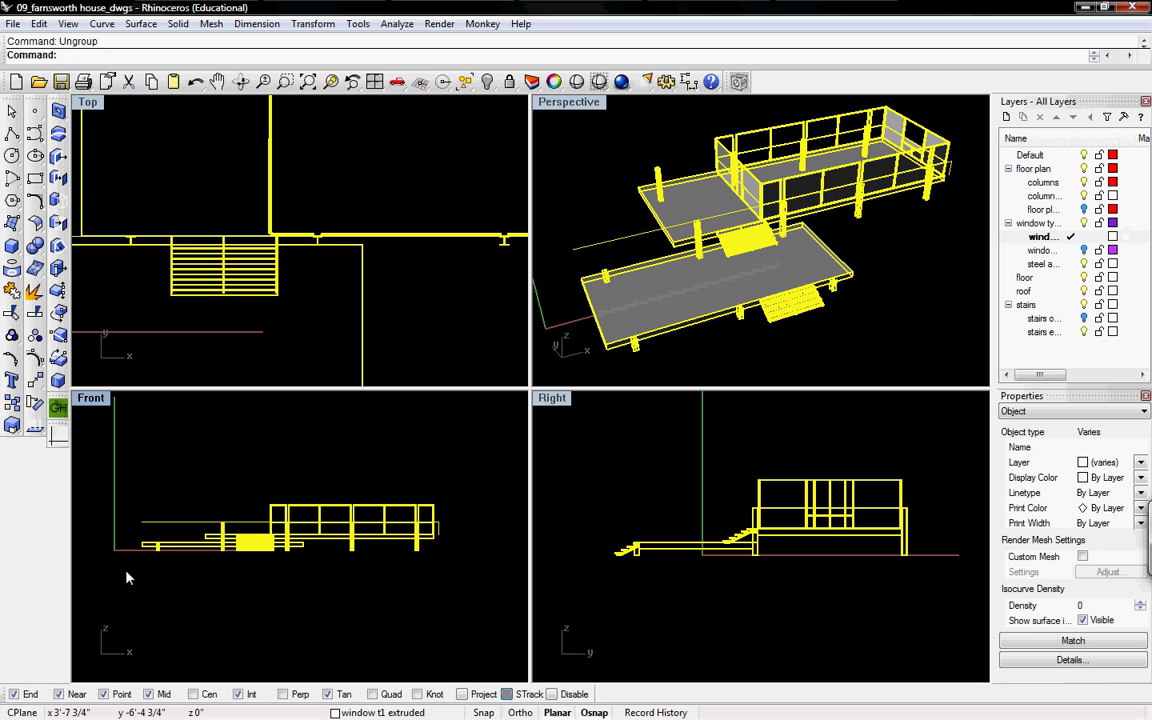
Delete the window pieces above the cut height and the leftover horizontal guide line in the Front view.
{"action": "left_click", "coordinate": [459, 490]}
{"action": "left_click_drag", "start_coordinate": [460, 490], "coordinate": [235, 506]}
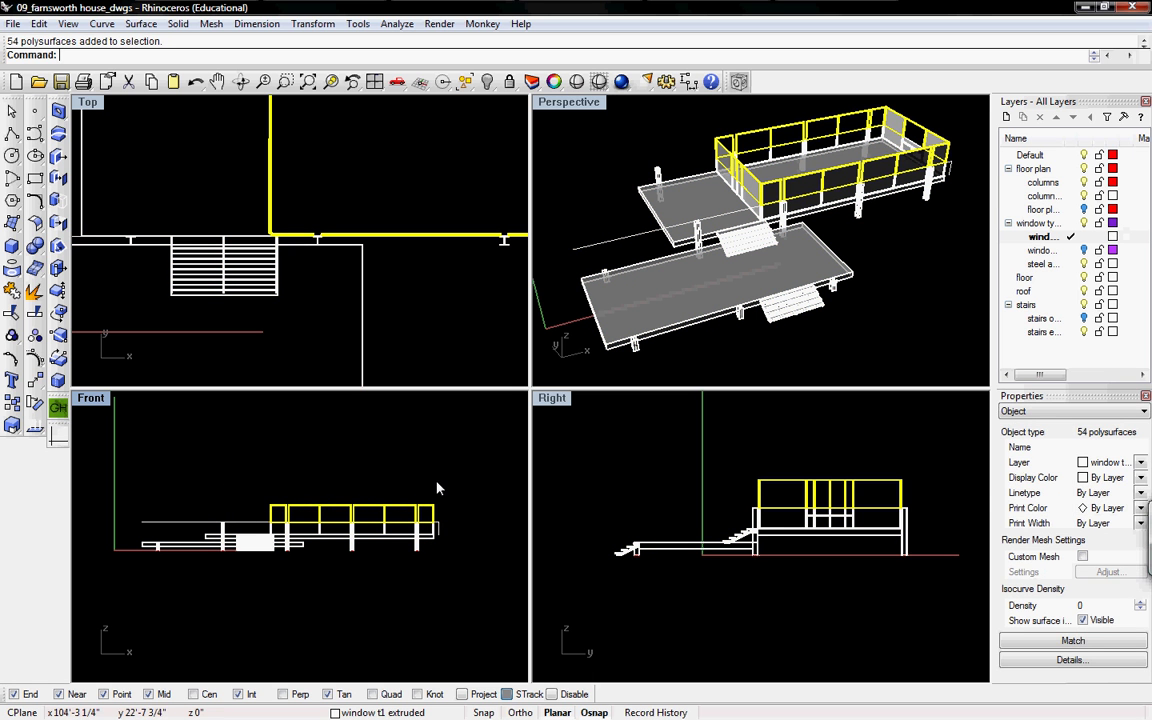
{"action": "key", "text": "Delete"}
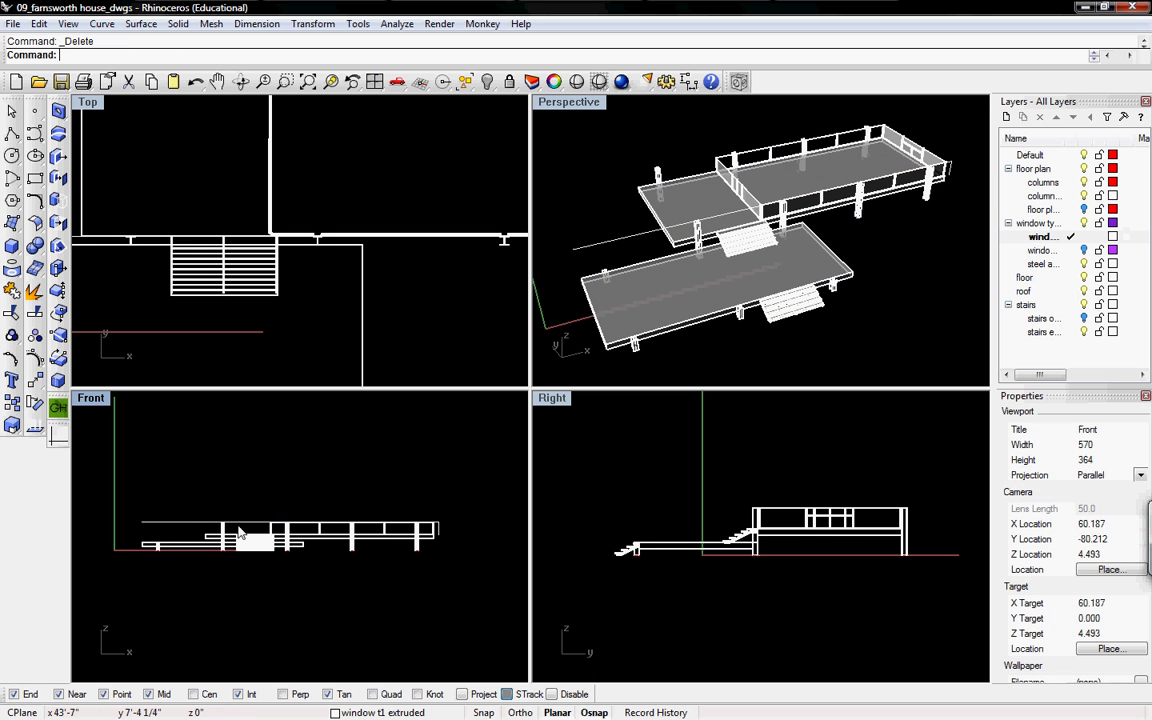
{"action": "left_click", "coordinate": [175, 524]}
{"action": "key", "text": "Delete"}
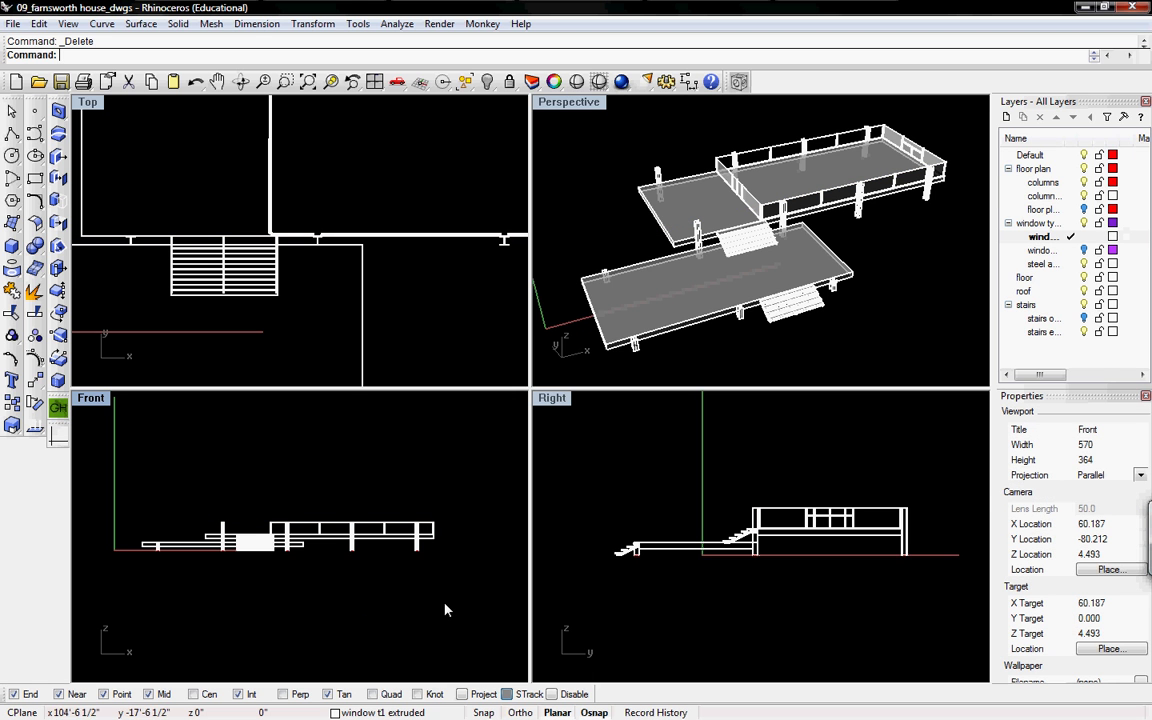
Generate a trial Make2D drawing of the lower house from the Top view and delete it.
{"action": "left_click_drag", "start_coordinate": [458, 602], "coordinate": [90, 483]}
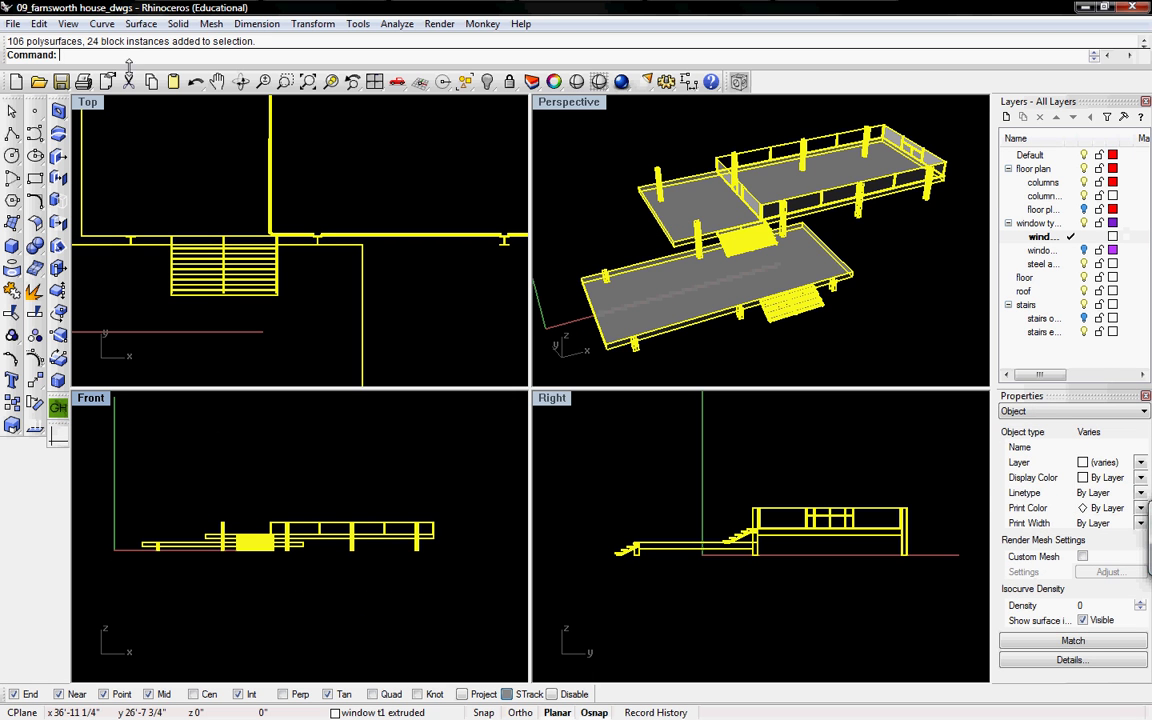
{"action": "scroll", "coordinate": [257, 173], "scroll_direction": "down", "scroll_amount": 2}
{"action": "right_click_drag", "start_coordinate": [257, 173], "coordinate": [226, 244]}
{"action": "scroll", "coordinate": [226, 244], "scroll_direction": "down", "scroll_amount": 12}
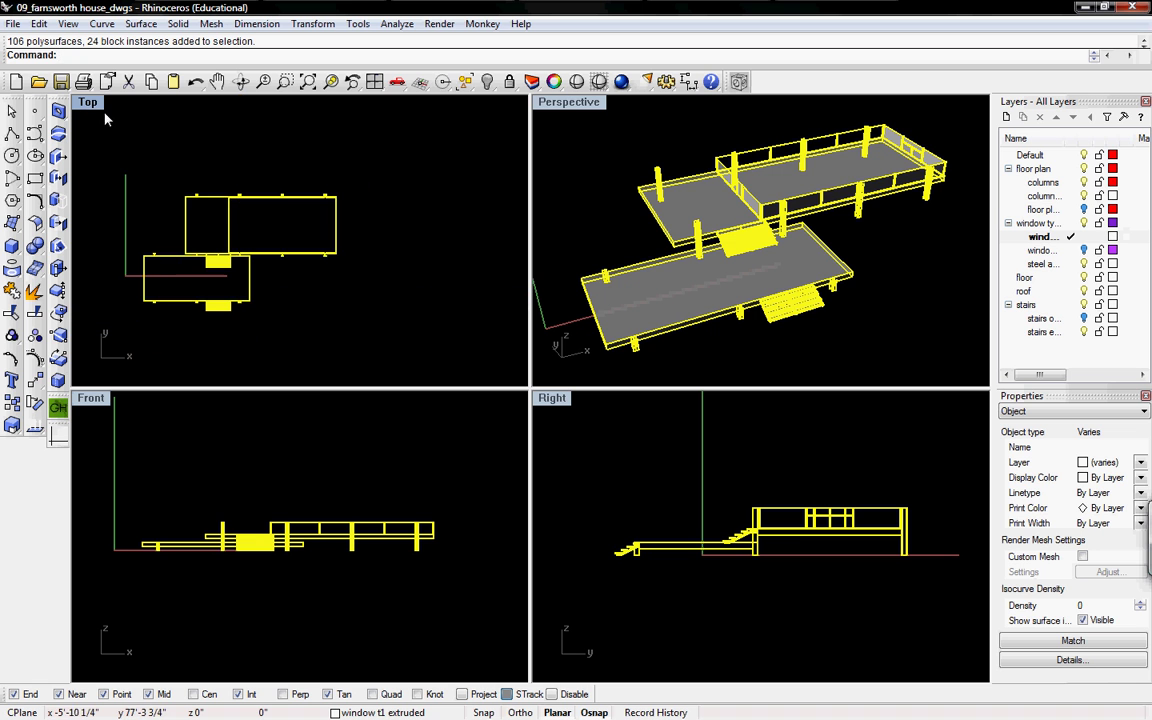
{"action": "right_click_drag", "start_coordinate": [190, 178], "coordinate": [296, 198]}
{"action": "type", "text": "Make2D"}
{"action": "key", "text": "Return"}
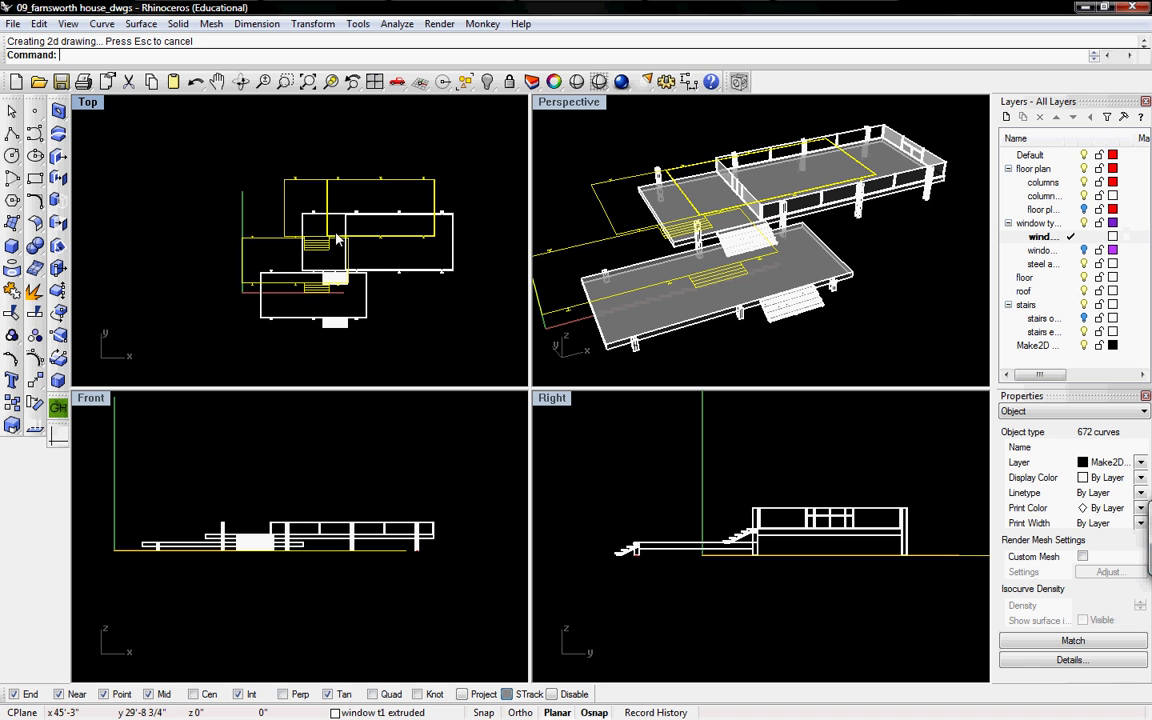
{"action": "key", "text": "Delete"}
Create a Make2D drawing of the whole lower house from the Top view with the Current View layout, without tangent edges or hidden lines.
{"action": "left_click_drag", "start_coordinate": [496, 337], "coordinate": [235, 184]}
{"action": "type", "text": "Make2D"}
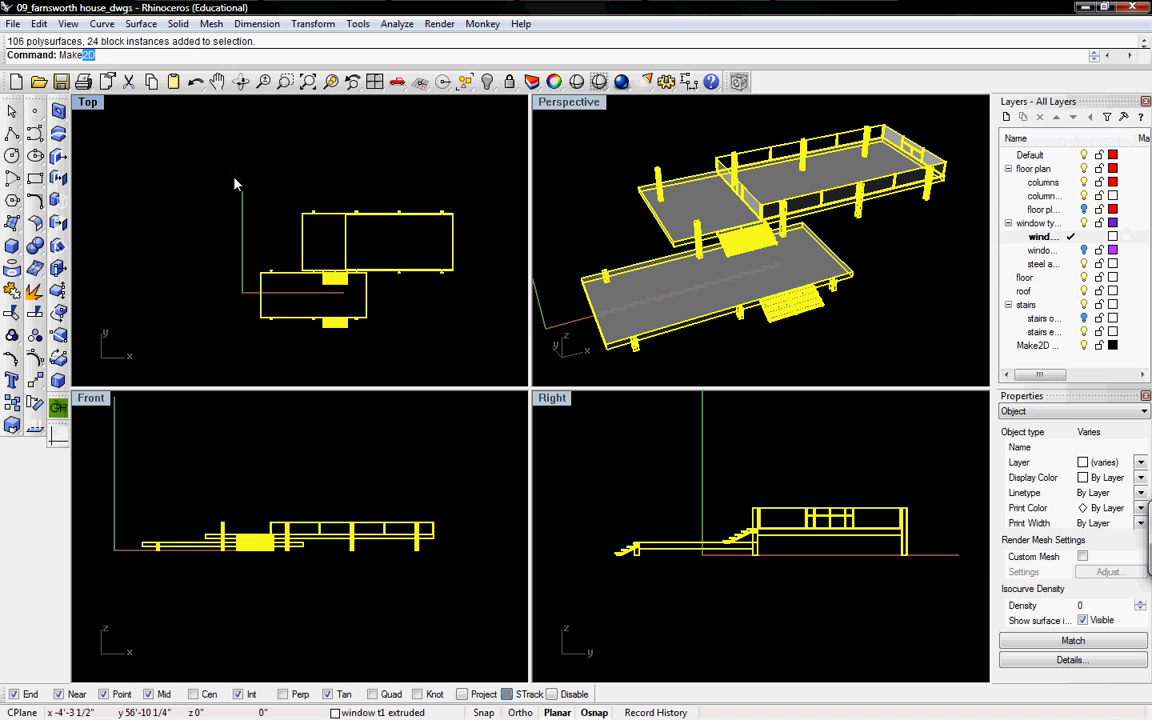
{"action": "key", "text": "Return"}
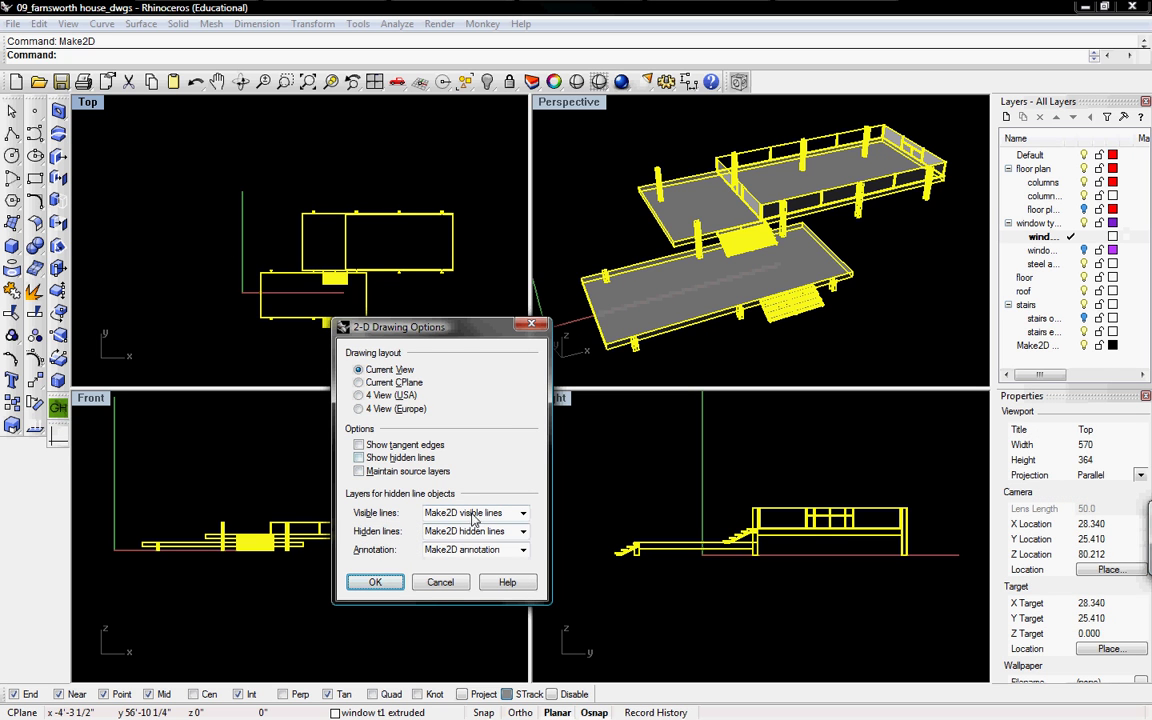
{"action": "left_click", "coordinate": [378, 584]}
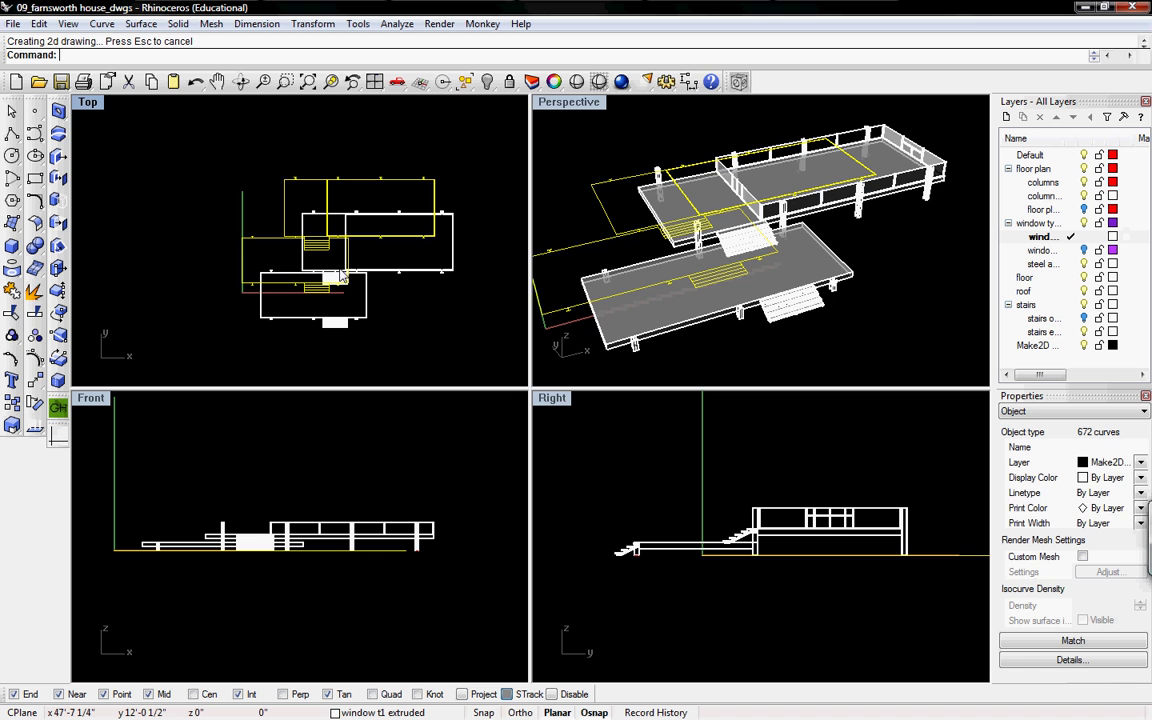
Cut the 2D plan linework from the model and paste it into the Untitled Rhino document.
{"action": "left_click", "coordinate": [322, 11]}
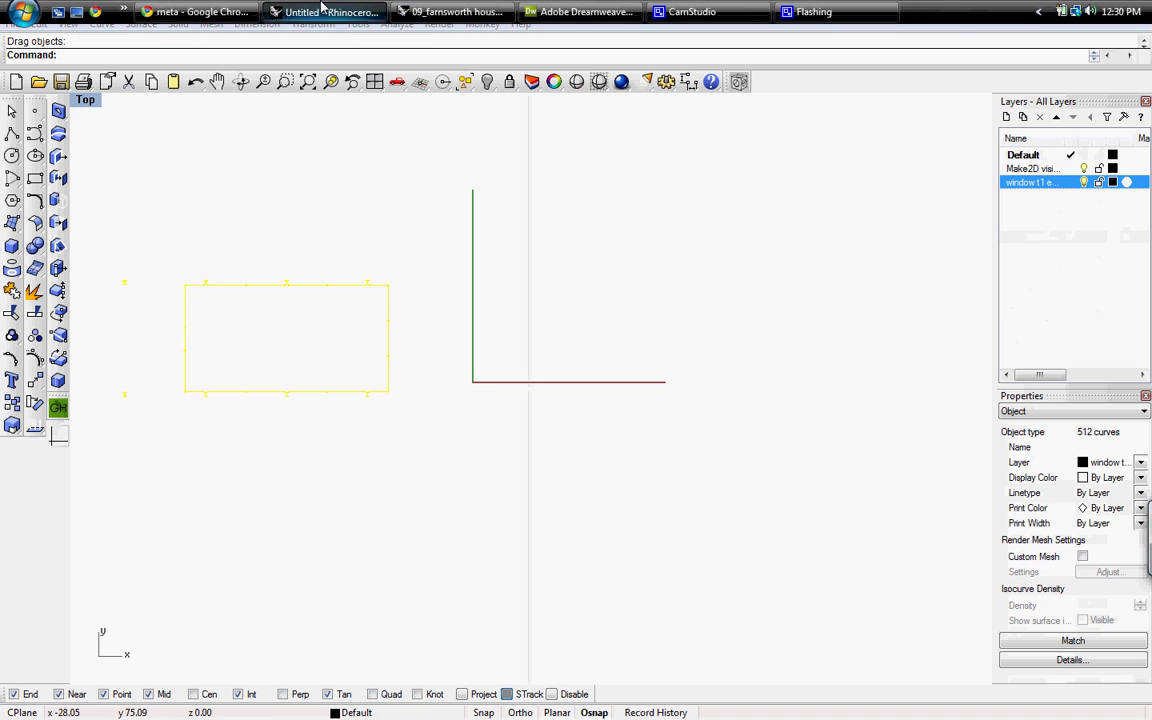
{"action": "key", "text": "ctrl+v"}
{"action": "right_click_drag", "start_coordinate": [540, 380], "coordinate": [514, 434]}
{"action": "left_click", "coordinate": [722, 410]}
{"action": "right_click_drag", "start_coordinate": [257, 384], "coordinate": [320, 351]}
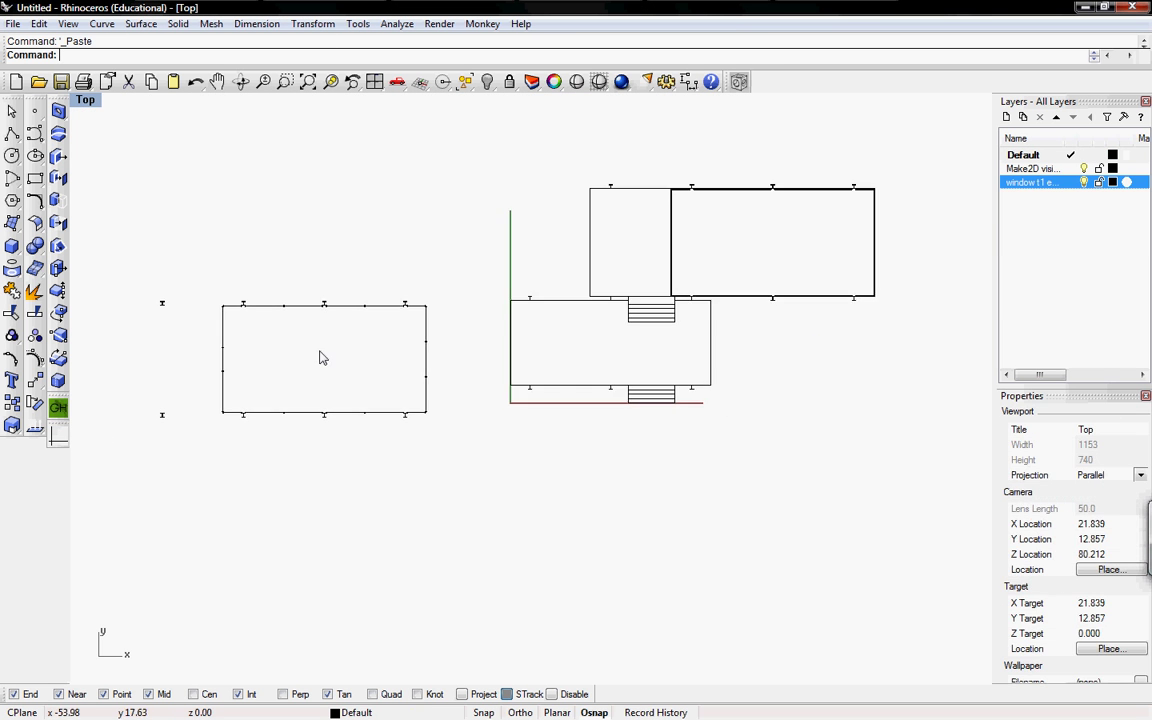
{"action": "left_click_drag", "start_coordinate": [458, 239], "coordinate": [405, 267]}
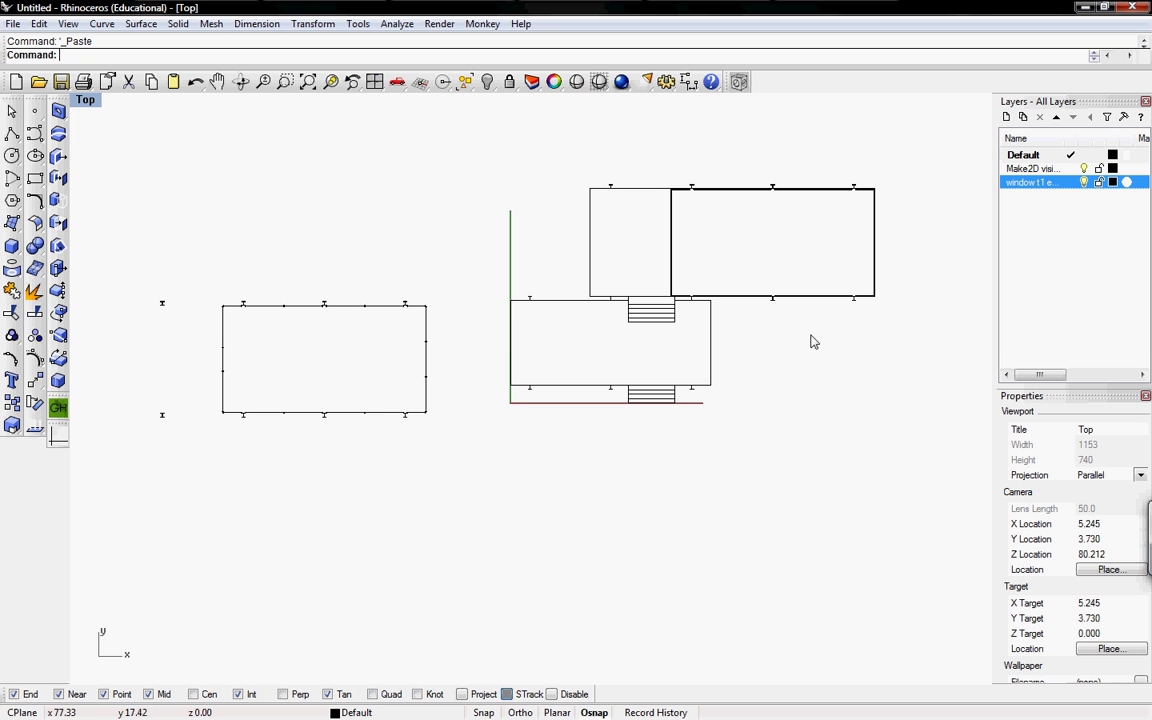
Group all the pasted plan linework into one object and clear the selection.
{"action": "left_click_drag", "start_coordinate": [832, 405], "coordinate": [478, 147]}
{"action": "type", "text": "group"}
{"action": "key", "text": "Return"}
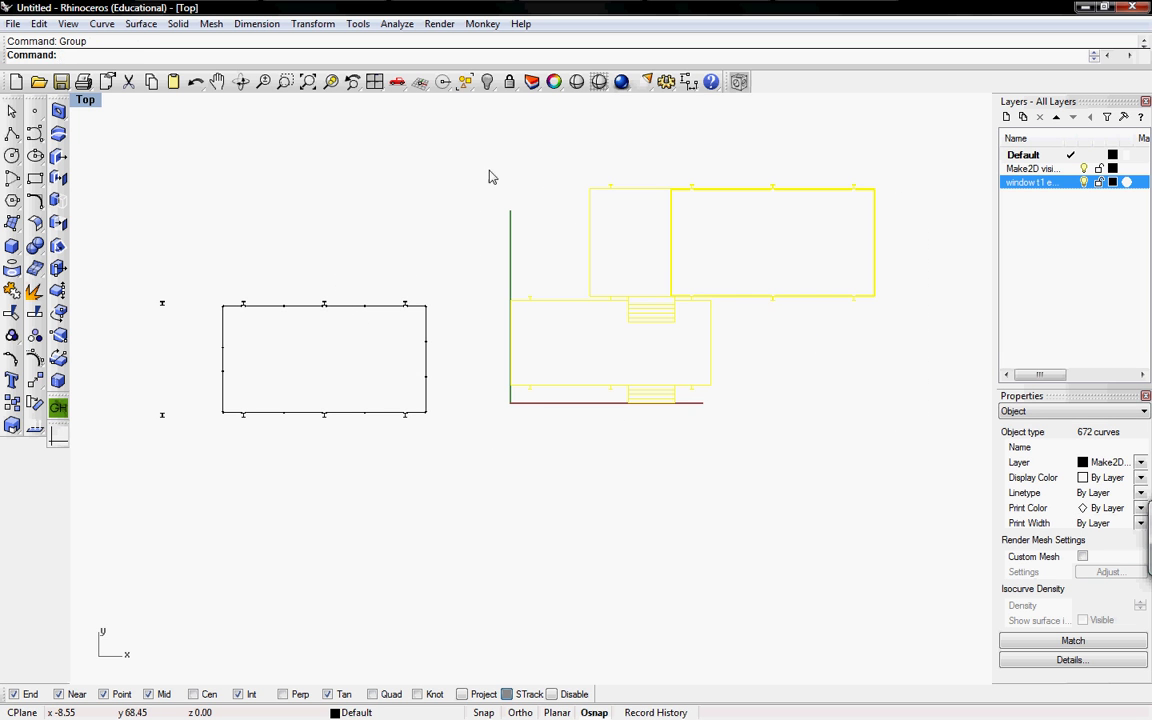
{"action": "key", "text": "Escape"}
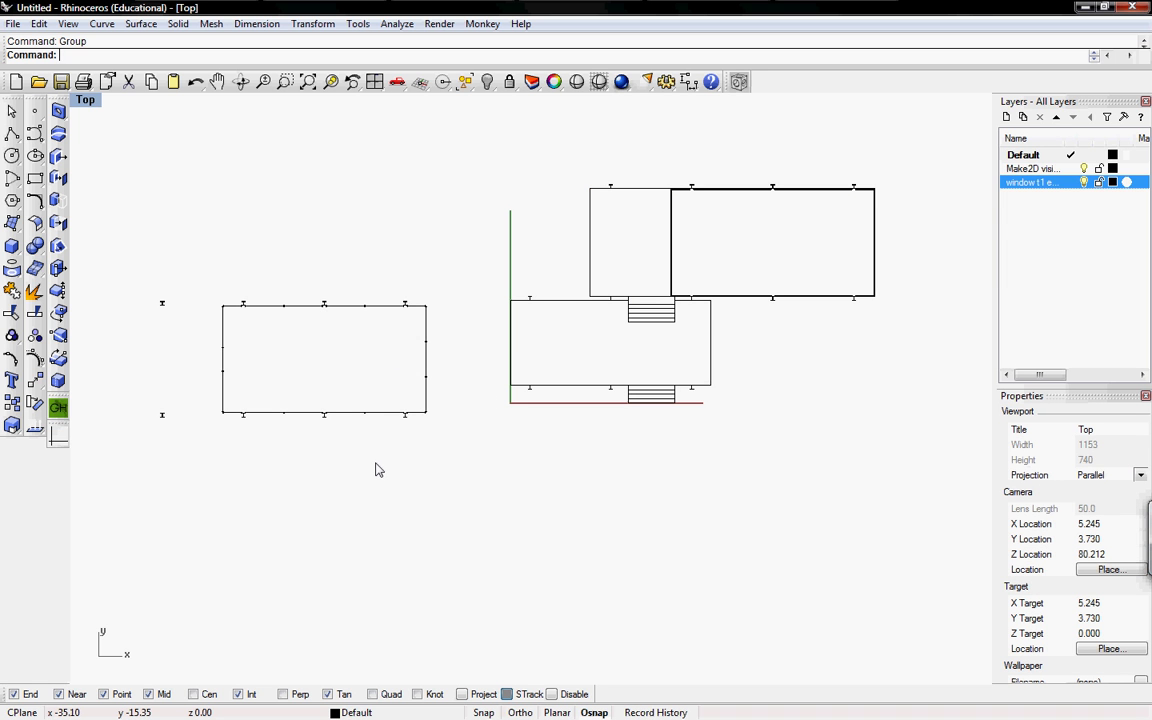
Examine the collected plan, section and elevation drawings in the Untitled document.
{"action": "left_click", "coordinate": [408, 10]}
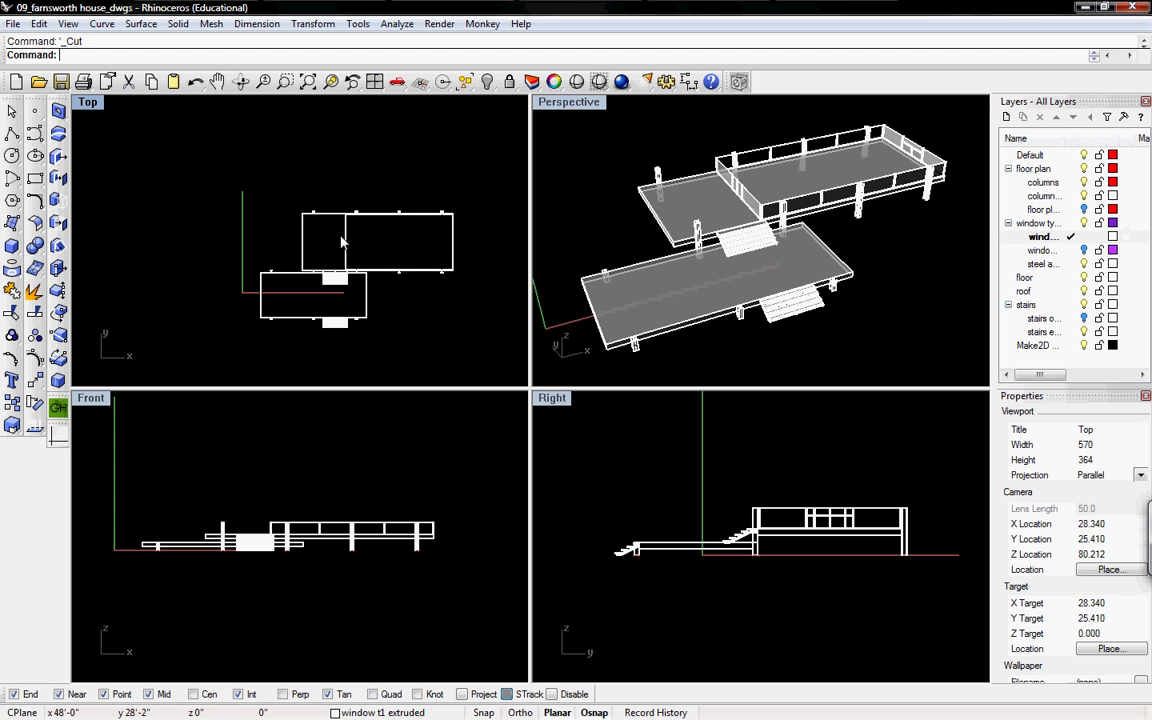
{"action": "left_click", "coordinate": [340, 10]}
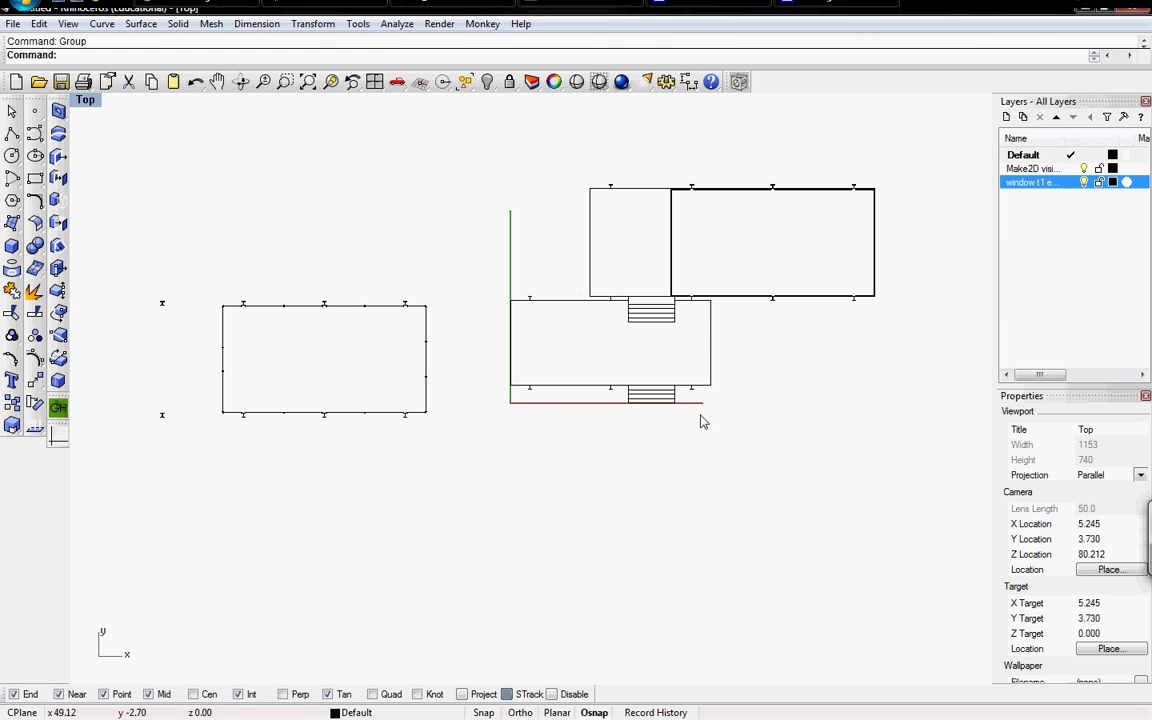
{"action": "right_click_drag", "start_coordinate": [576, 360], "coordinate": [576, 408]}
{"action": "scroll", "coordinate": [515, 320], "scroll_direction": "down", "scroll_amount": 9}
{"action": "right_click_drag", "start_coordinate": [503, 245], "coordinate": [481, 433]}
{"action": "scroll", "coordinate": [478, 400], "scroll_direction": "down", "scroll_amount": 9}
{"action": "right_click_drag", "start_coordinate": [458, 308], "coordinate": [477, 484]}
{"action": "scroll", "coordinate": [441, 429], "scroll_direction": "up", "scroll_amount": 15}
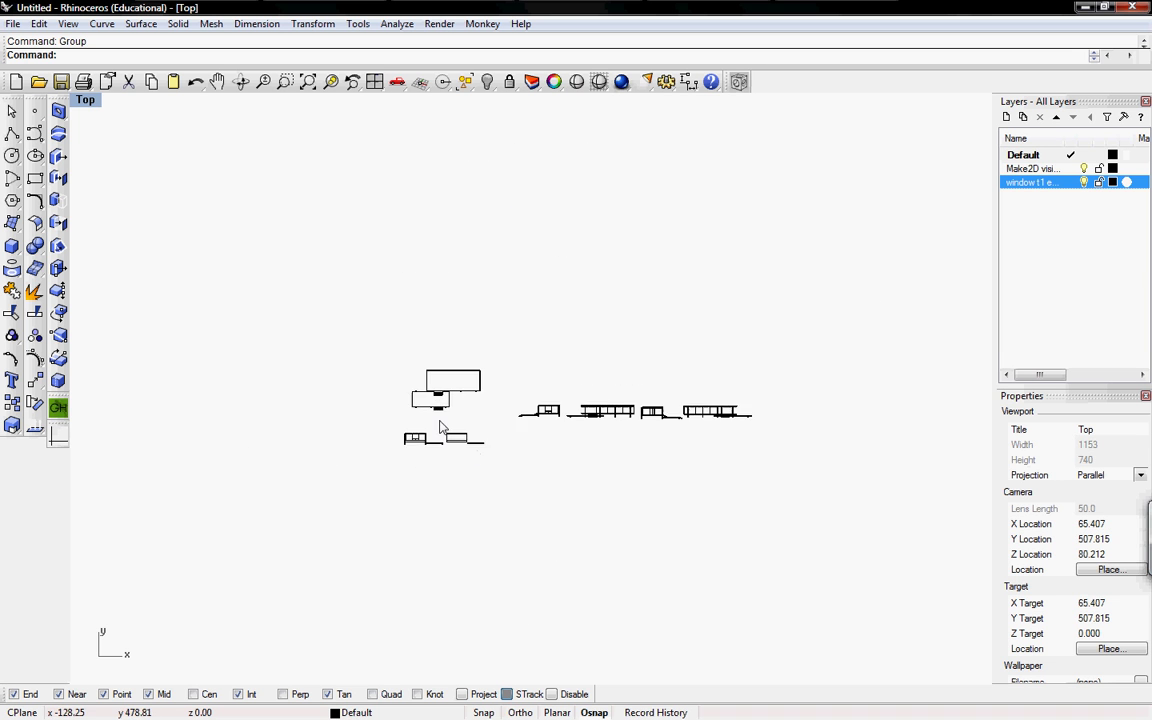
{"action": "scroll", "coordinate": [463, 514], "scroll_direction": "up", "scroll_amount": 4}
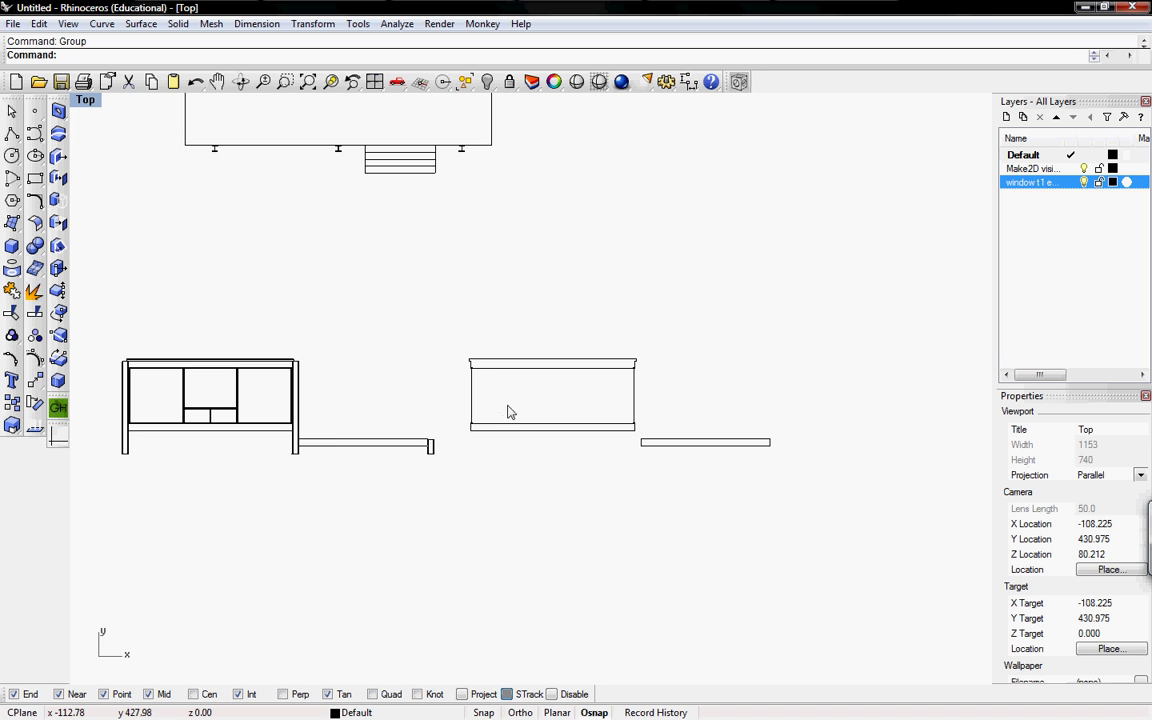
{"action": "scroll", "coordinate": [511, 408], "scroll_direction": "down", "scroll_amount": 4}
{"action": "right_click_drag", "start_coordinate": [697, 351], "coordinate": [611, 481]}
{"action": "left_click_drag", "start_coordinate": [681, 150], "coordinate": [172, 406]}
{"action": "right_click_drag", "start_coordinate": [825, 400], "coordinate": [531, 421]}
{"action": "right_click_drag", "start_coordinate": [712, 486], "coordinate": [425, 511]}
{"action": "scroll", "coordinate": [564, 463], "scroll_direction": "down", "scroll_amount": 6}
{"action": "right_click_drag", "start_coordinate": [482, 485], "coordinate": [527, 452]}
Switch back to the farnsworth house model and reopen 09_farnsworth house_dwgs without saving the changes.
{"action": "left_click", "coordinate": [408, 13]}
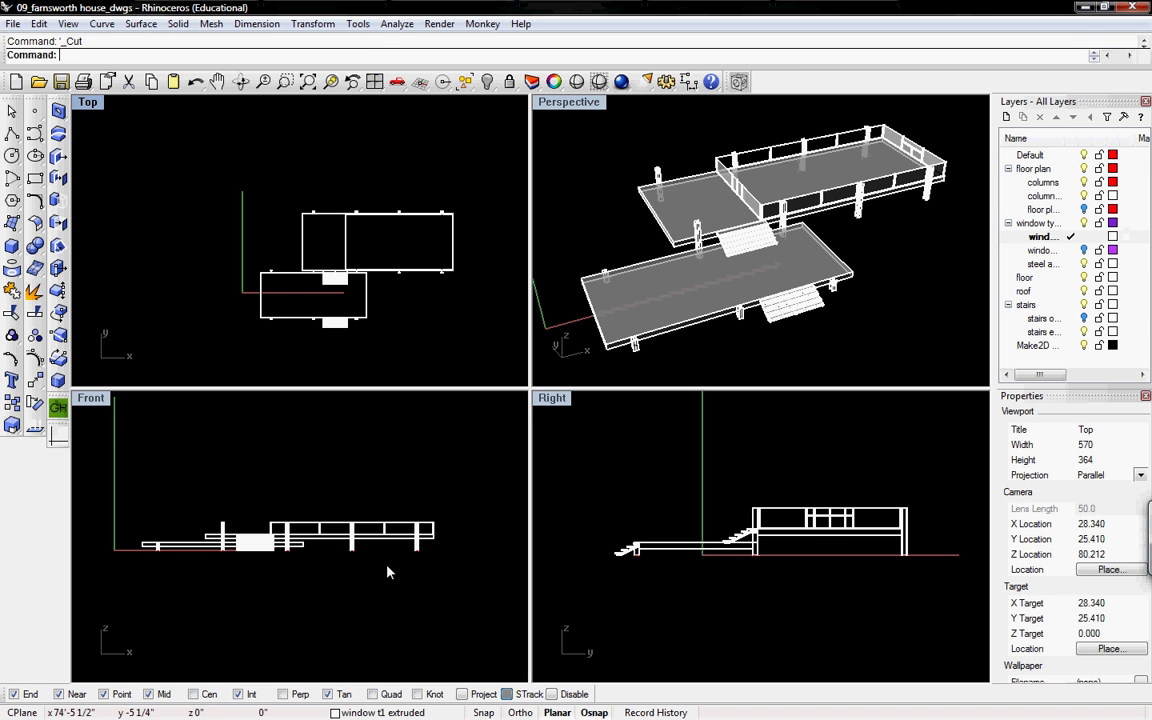
{"action": "left_click", "coordinate": [389, 572]}
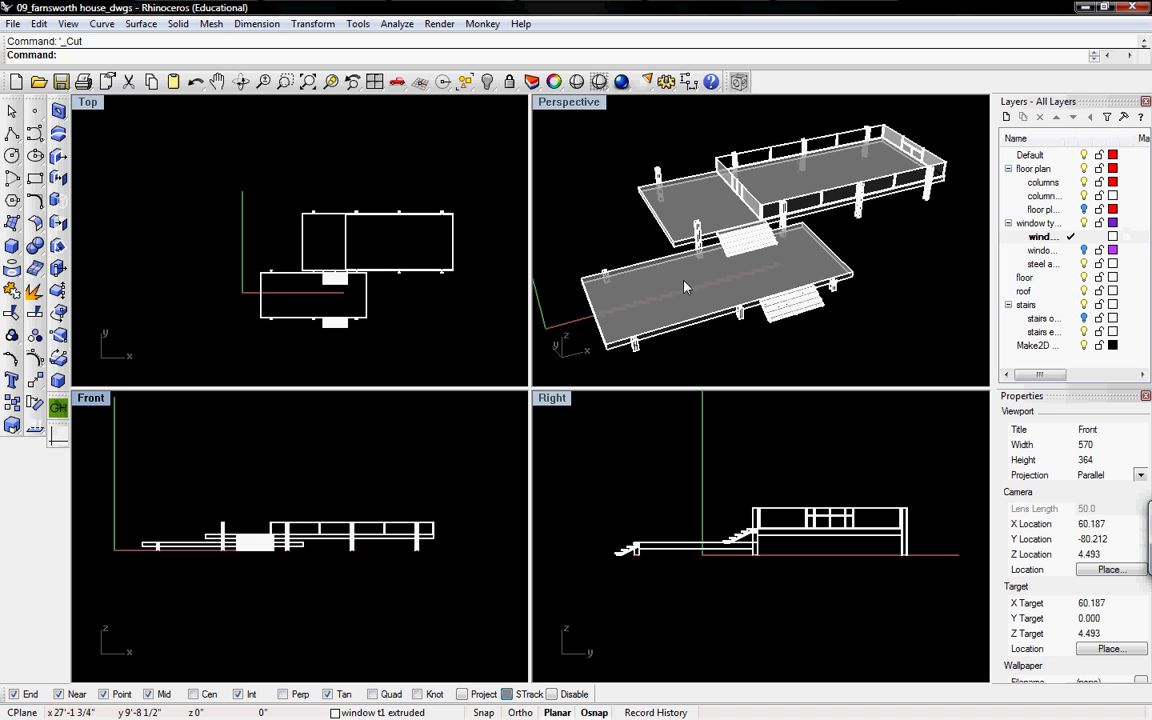
{"action": "left_click", "coordinate": [13, 23]}
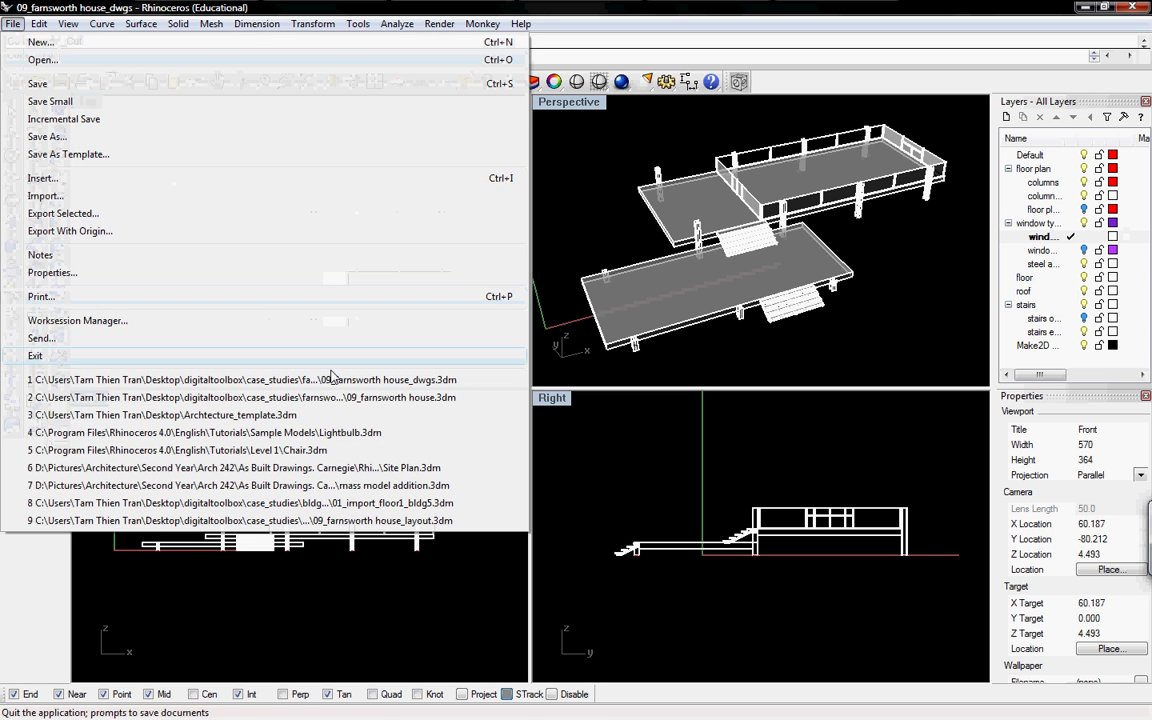
{"action": "left_click", "coordinate": [69, 62]}
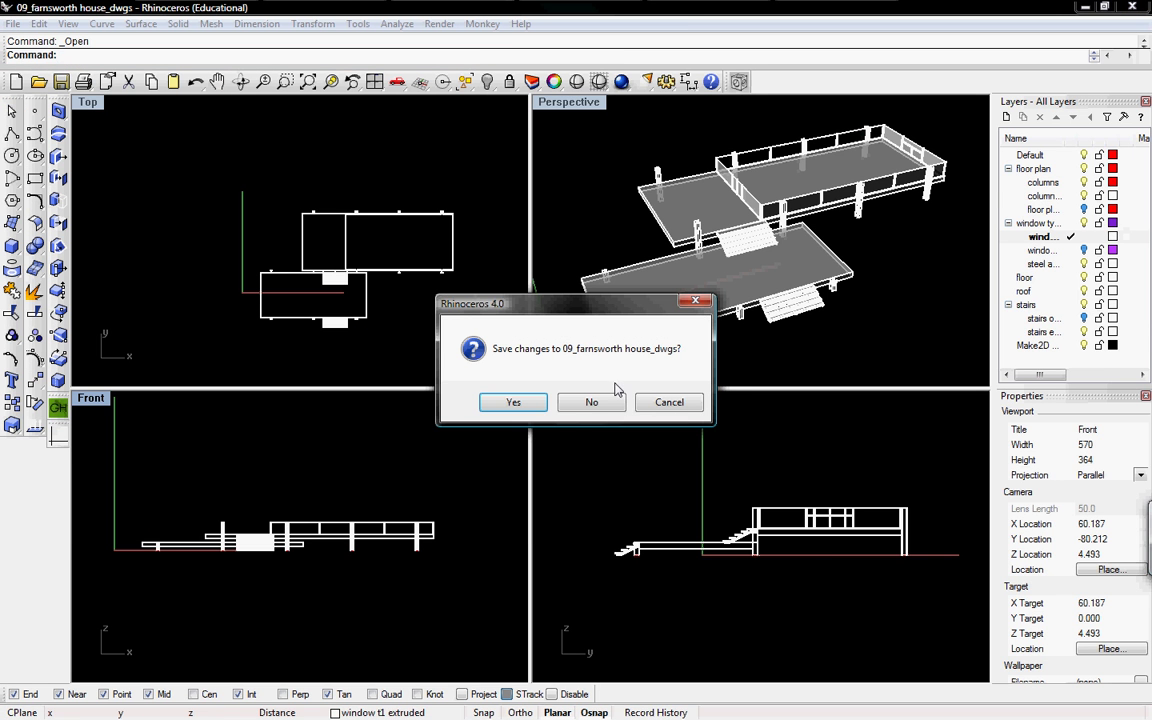
{"action": "left_click", "coordinate": [592, 403]}
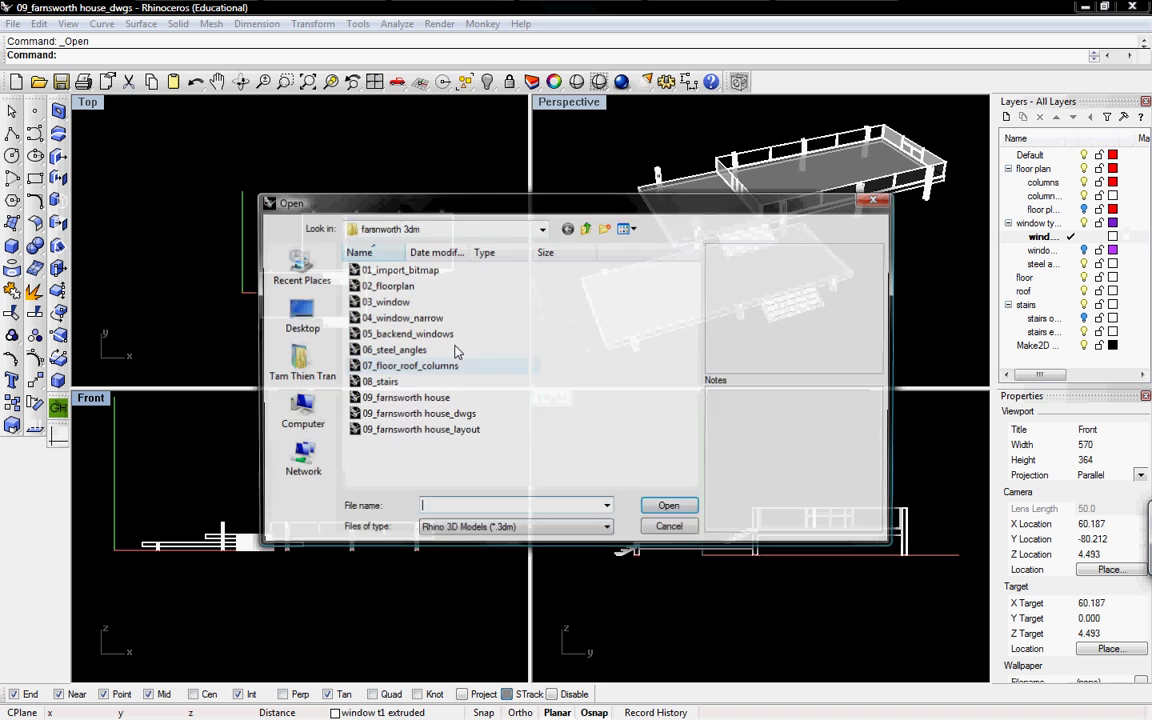
{"action": "left_click", "coordinate": [455, 432]}
{"action": "left_click", "coordinate": [468, 415]}
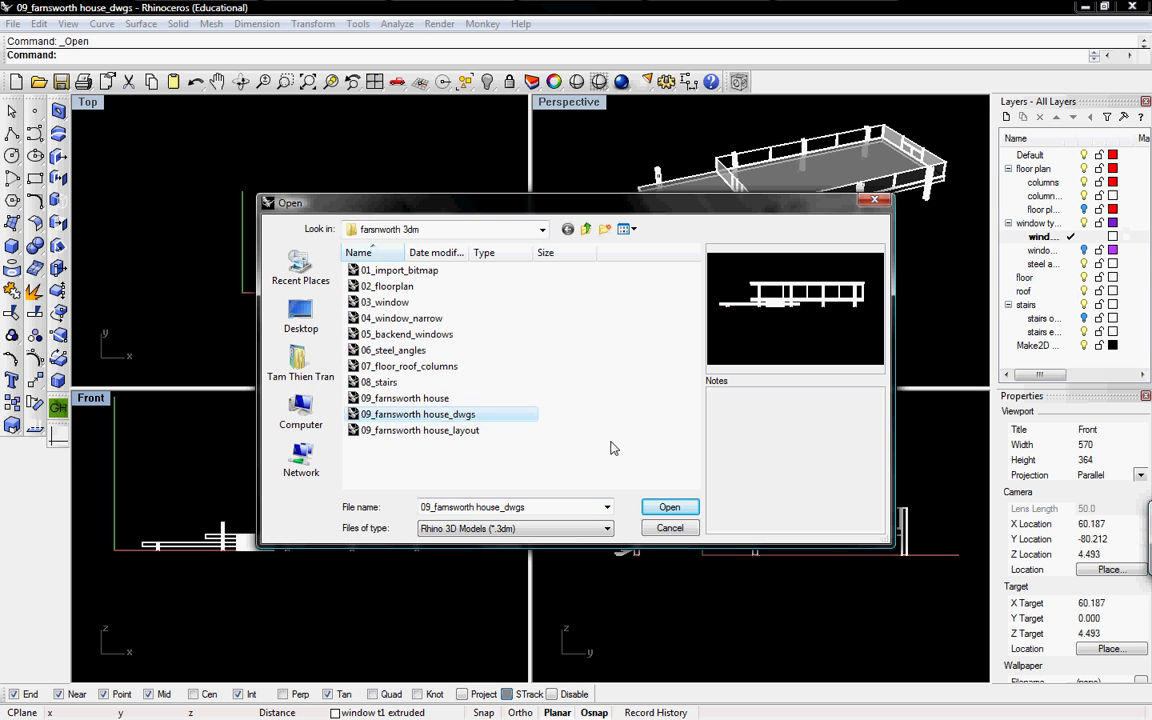
{"action": "left_click", "coordinate": [668, 508]}
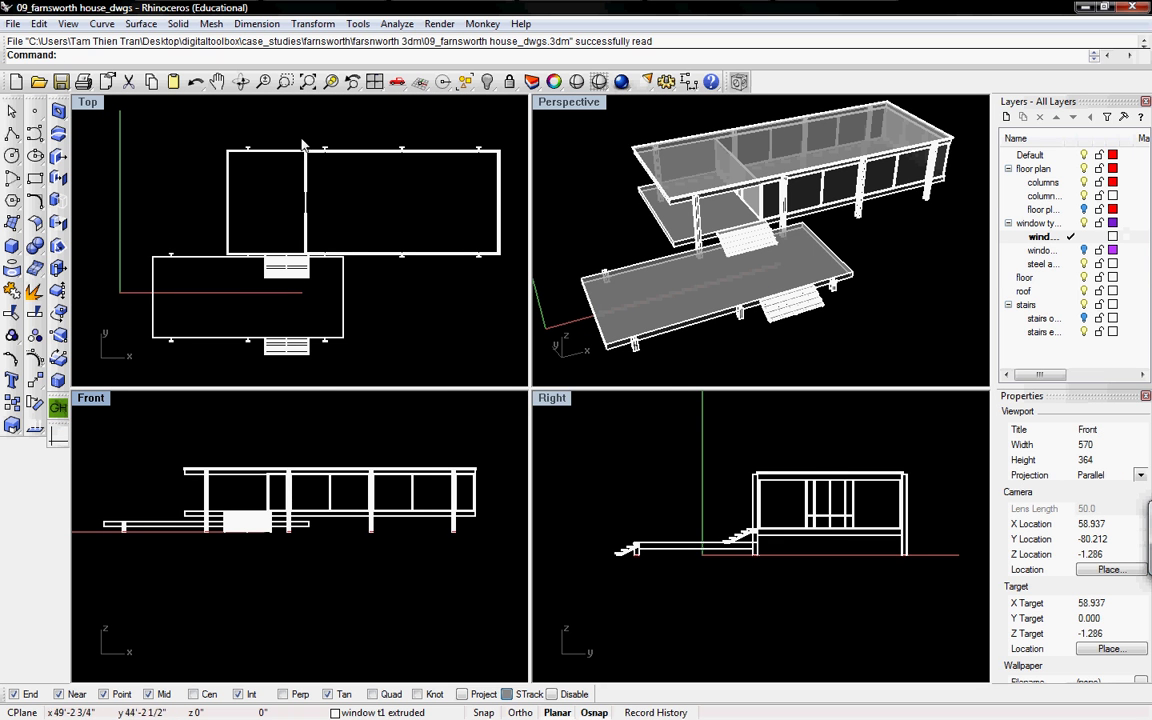
Switch to the Untitled document and move the upper plan, both sections and the four elevations down close to the floor plans near the origin.
{"action": "left_click", "coordinate": [352, 8]}
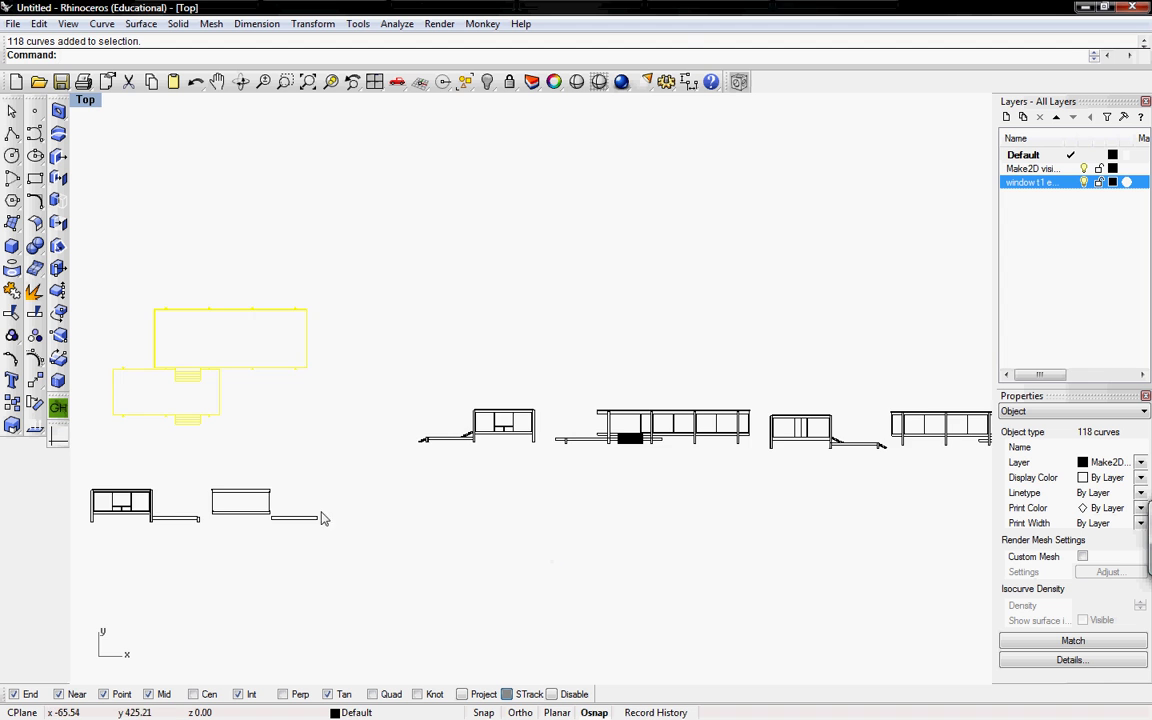
{"action": "right_click_drag", "start_coordinate": [325, 516], "coordinate": [497, 390]}
{"action": "scroll", "coordinate": [496, 390], "scroll_direction": "down", "scroll_amount": 8}
{"action": "right_click_drag", "start_coordinate": [556, 503], "coordinate": [504, 370]}
{"action": "left_click_drag", "start_coordinate": [854, 325], "coordinate": [404, 181]}
{"action": "left_click_drag", "start_coordinate": [509, 216], "coordinate": [527, 525]}
{"action": "key", "text": "Escape"}
Examine the regrouped plans, sections and elevations of the house in the Top view.
{"action": "scroll", "coordinate": [560, 490], "scroll_direction": "up", "scroll_amount": 5}
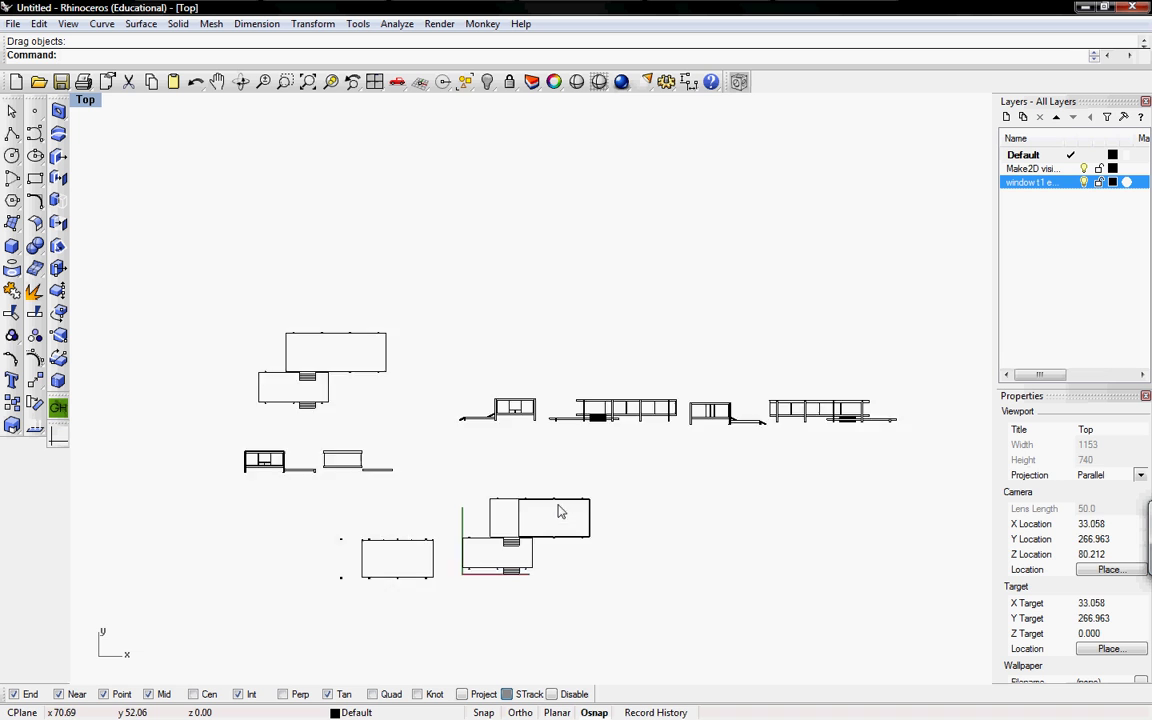
{"action": "right_click_drag", "start_coordinate": [787, 499], "coordinate": [748, 481]}
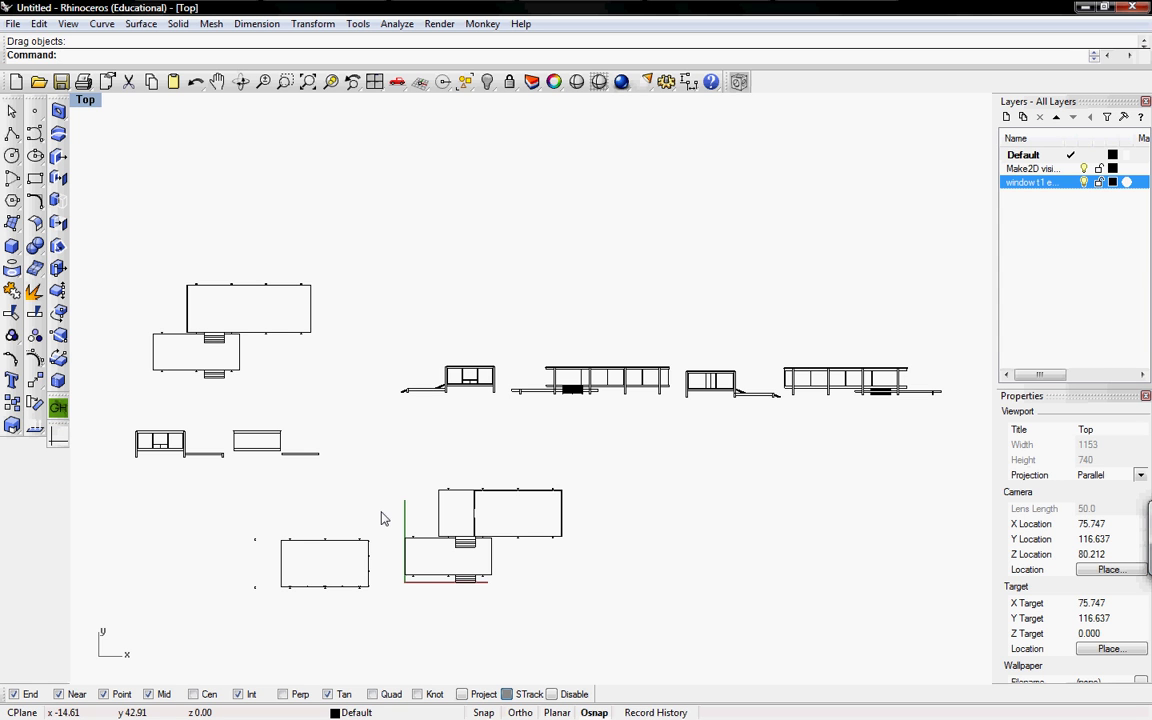
{"action": "right_click_drag", "start_coordinate": [411, 434], "coordinate": [448, 404]}
{"action": "scroll", "coordinate": [298, 437], "scroll_direction": "up", "scroll_amount": 4}
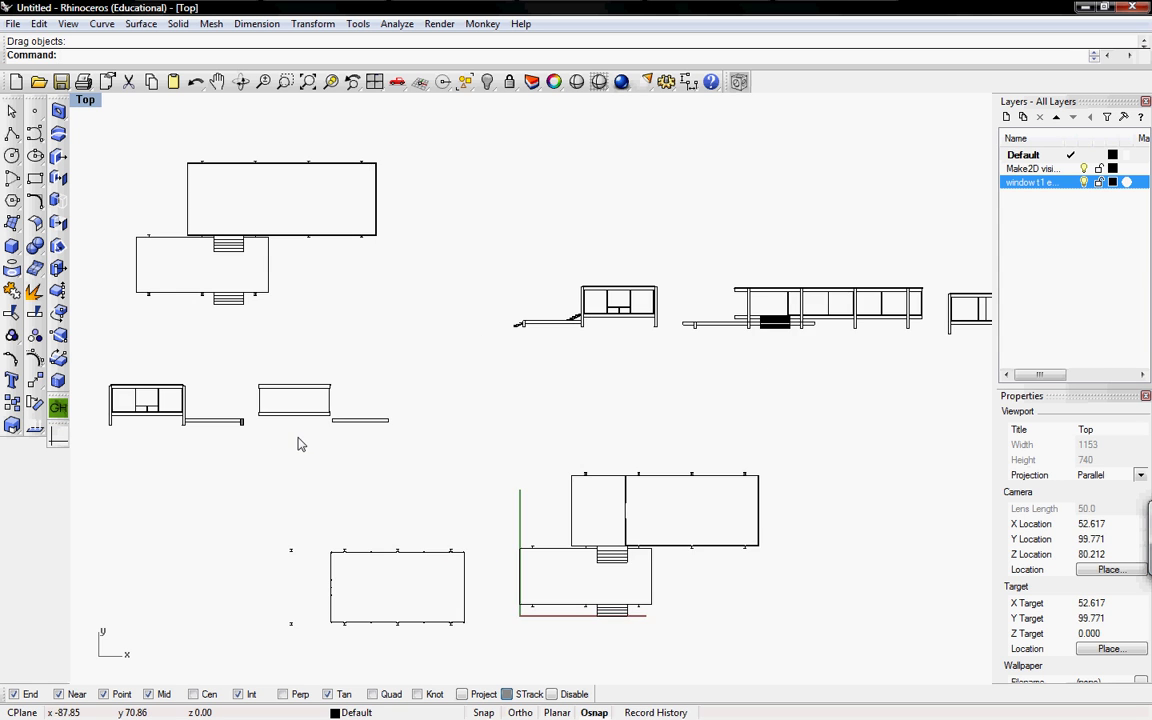
{"action": "right_click_drag", "start_coordinate": [531, 475], "coordinate": [529, 430]}
{"action": "right_click_drag", "start_coordinate": [760, 368], "coordinate": [640, 383]}
{"action": "right_click_drag", "start_coordinate": [453, 393], "coordinate": [559, 384]}
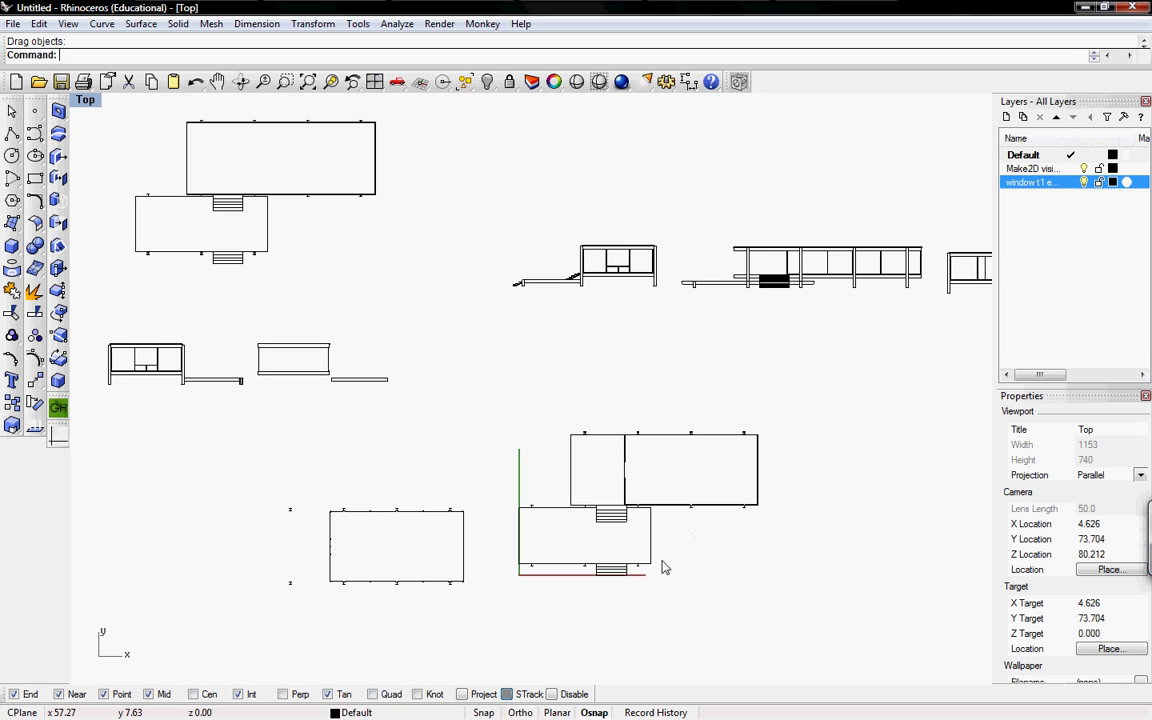
{"action": "scroll", "coordinate": [679, 393], "scroll_direction": "down", "scroll_amount": 5}
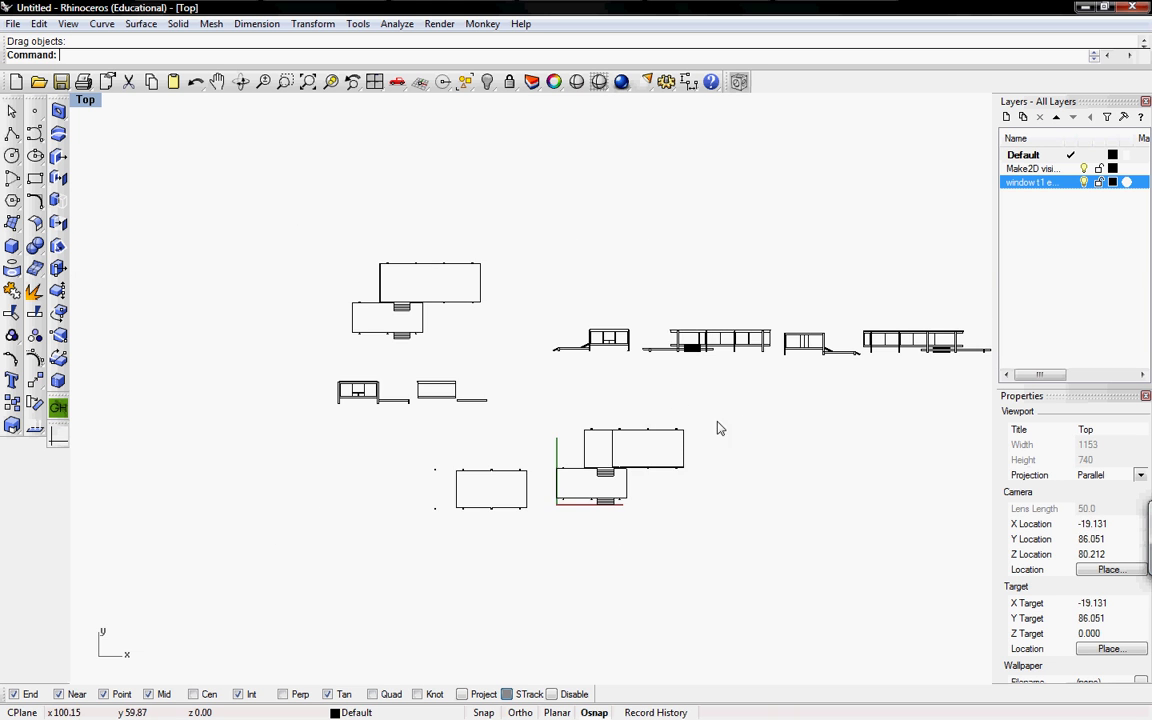
{"action": "right_click_drag", "start_coordinate": [608, 454], "coordinate": [578, 458]}
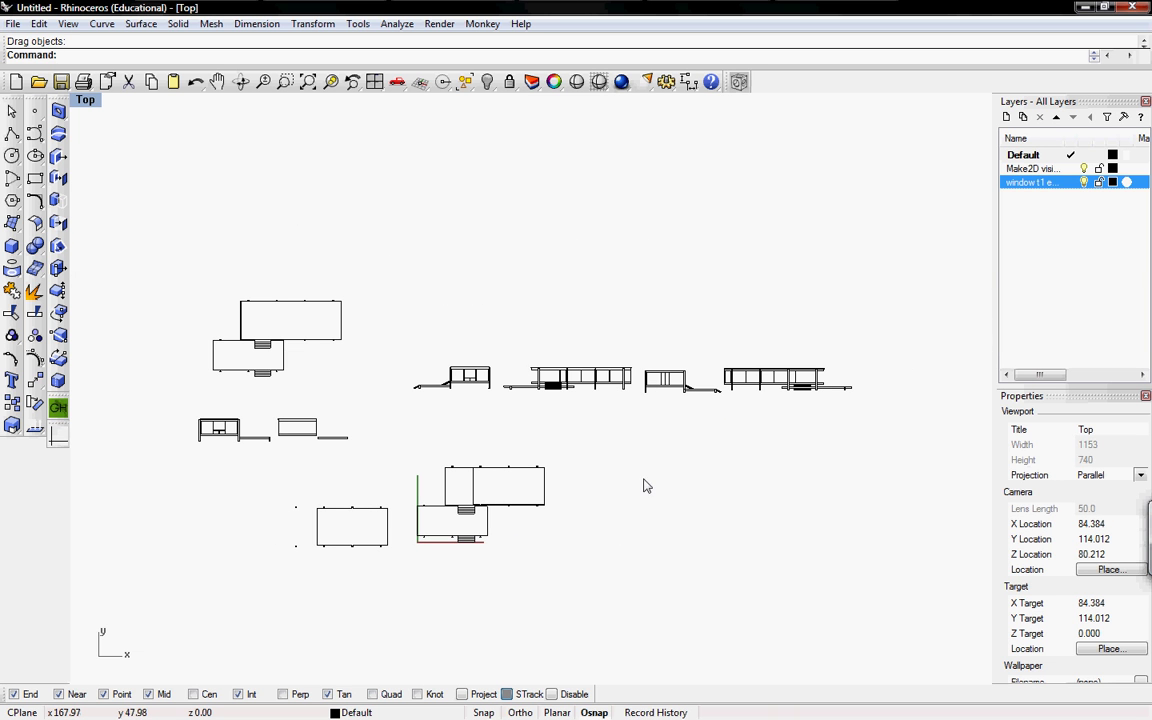